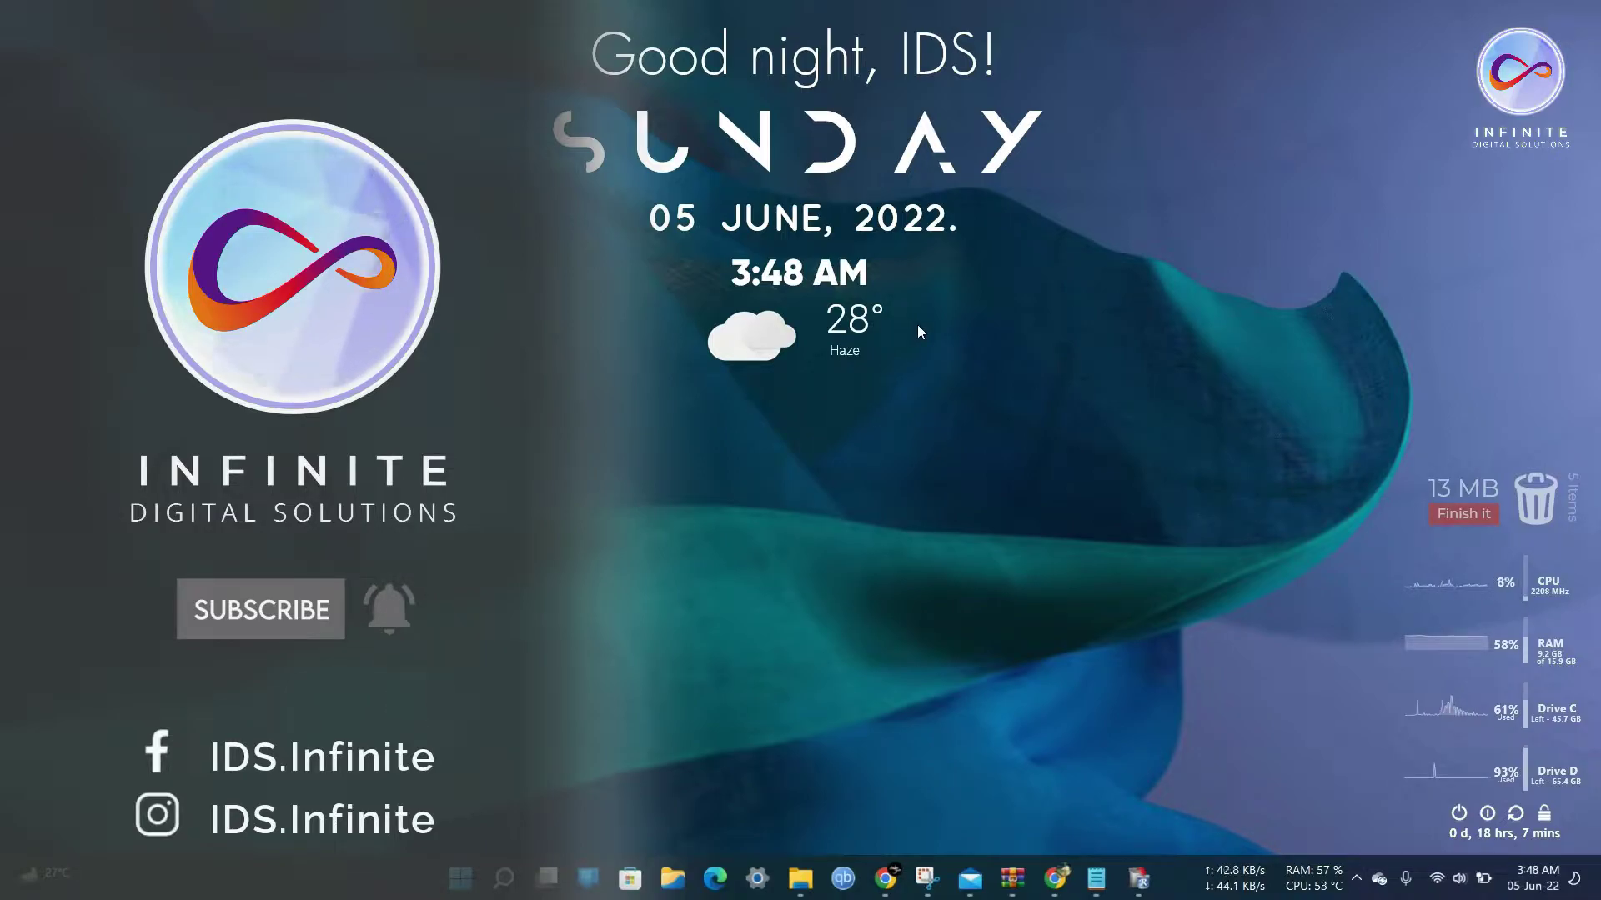
Launch Google Chrome from the taskbar.
{"action": "left_click", "coordinate": [886, 869]}
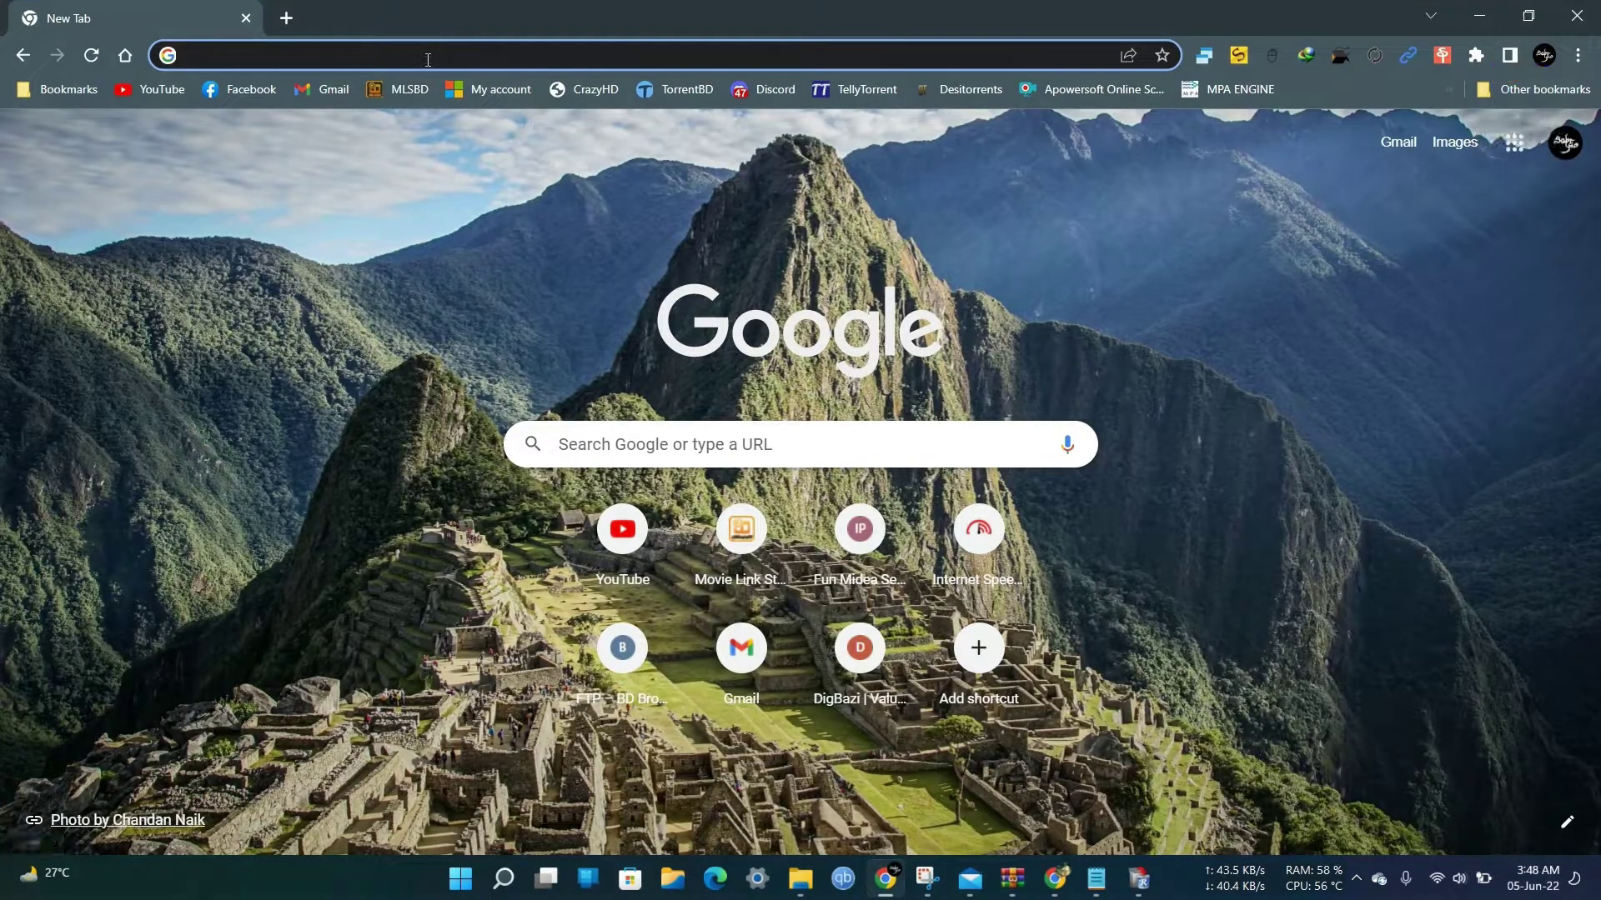
Go to office.com, choose Sign in, and pick Use another account.
{"action": "left_click", "coordinate": [428, 60]}
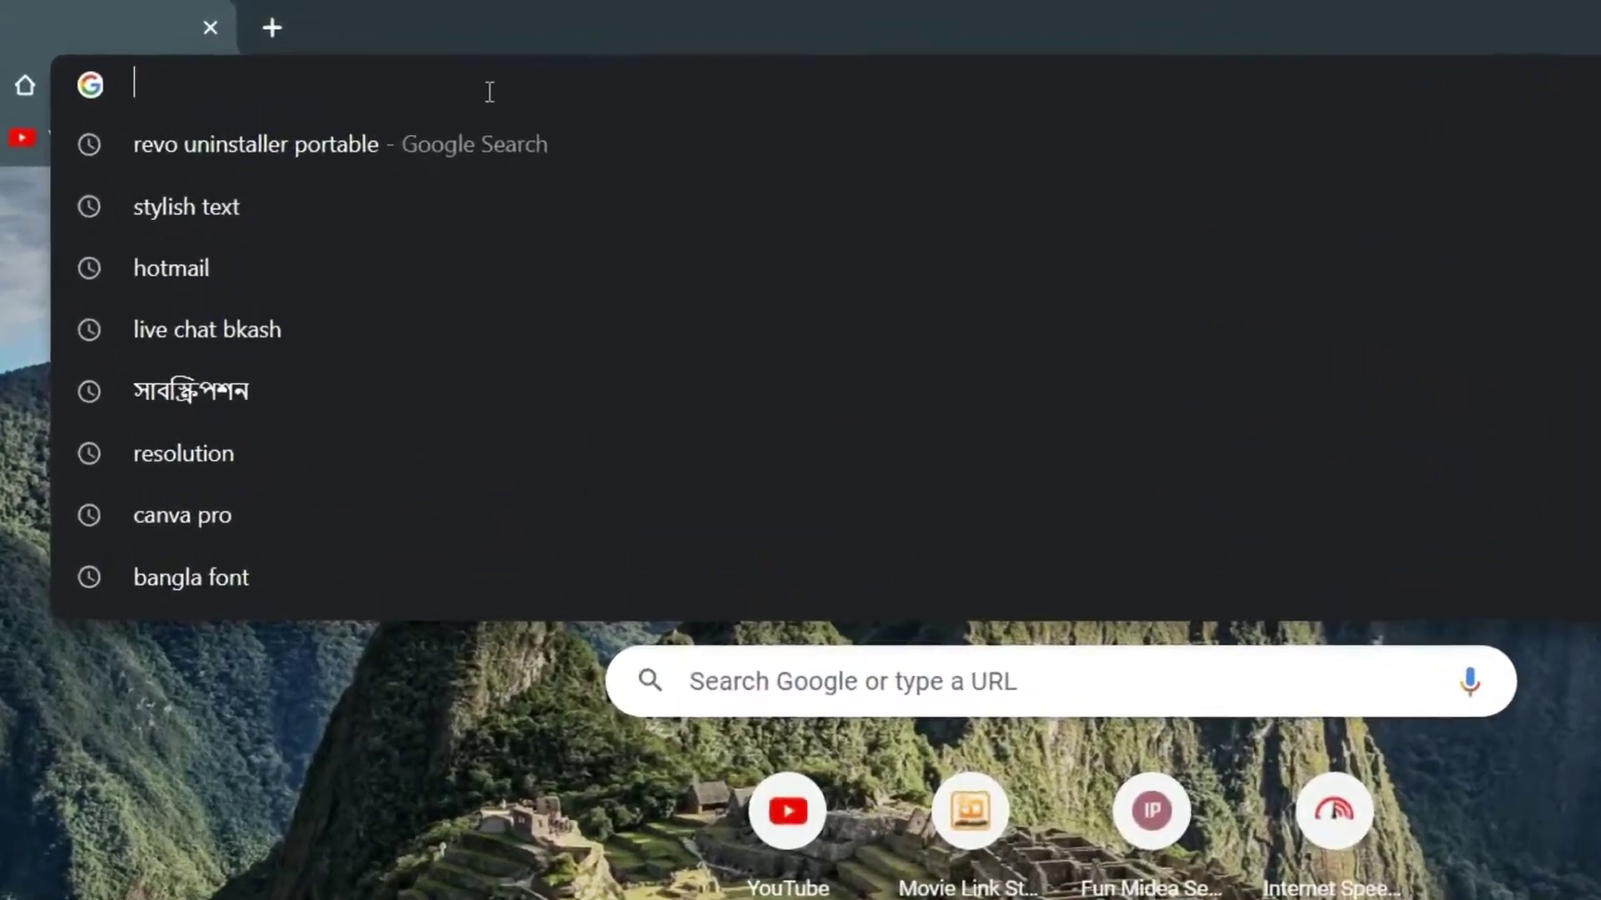
{"action": "type", "text": "office.com"}
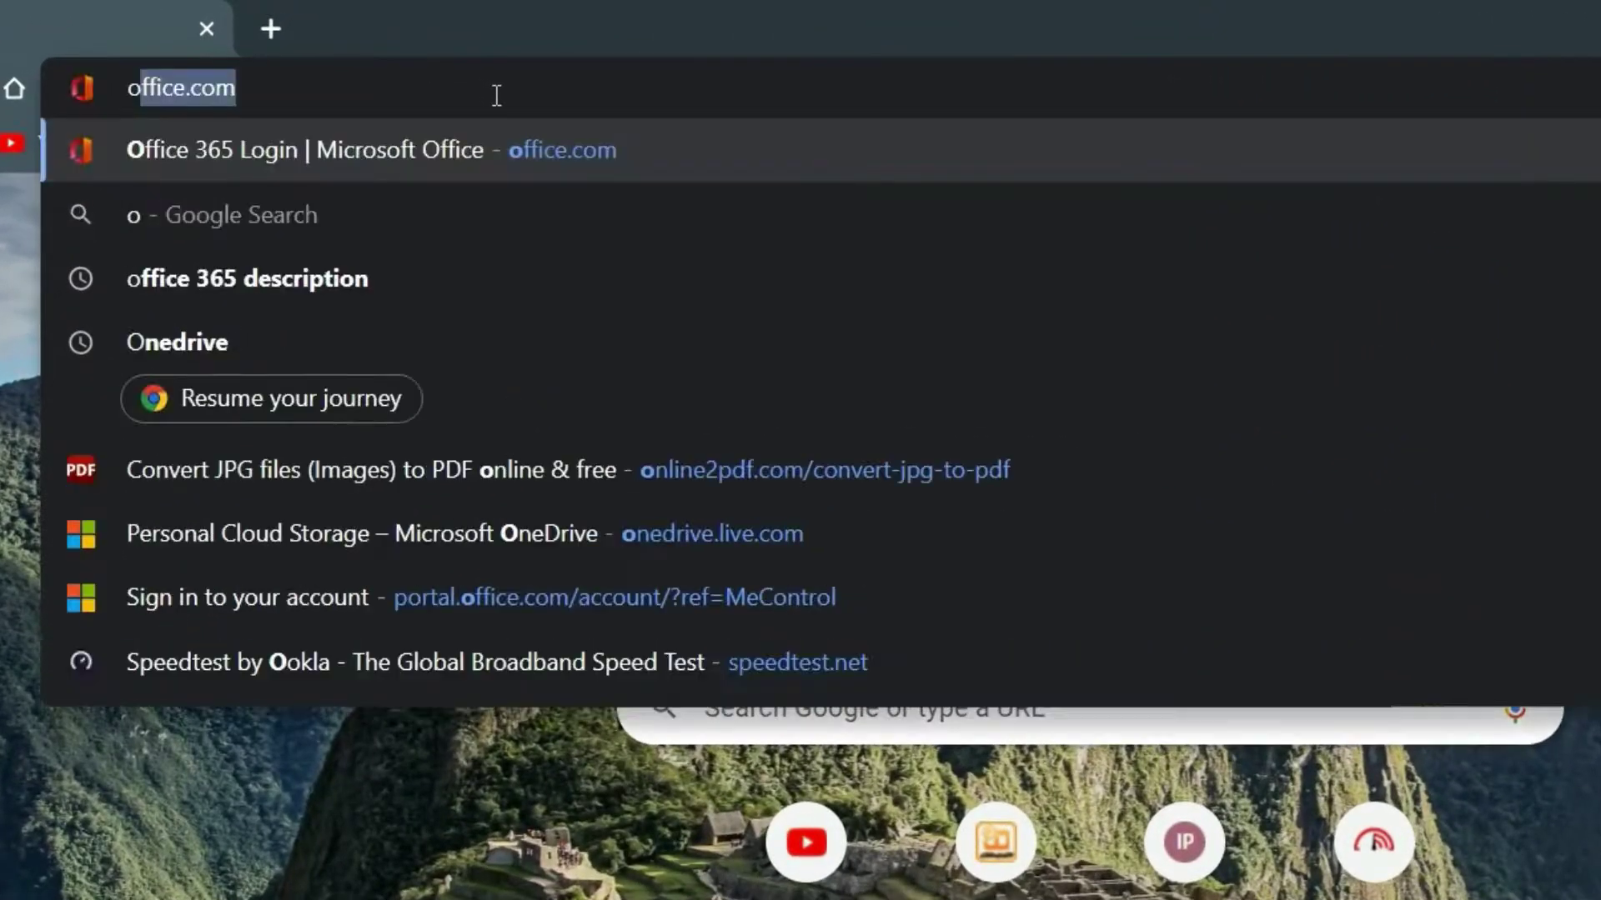
{"action": "key", "text": "Return"}
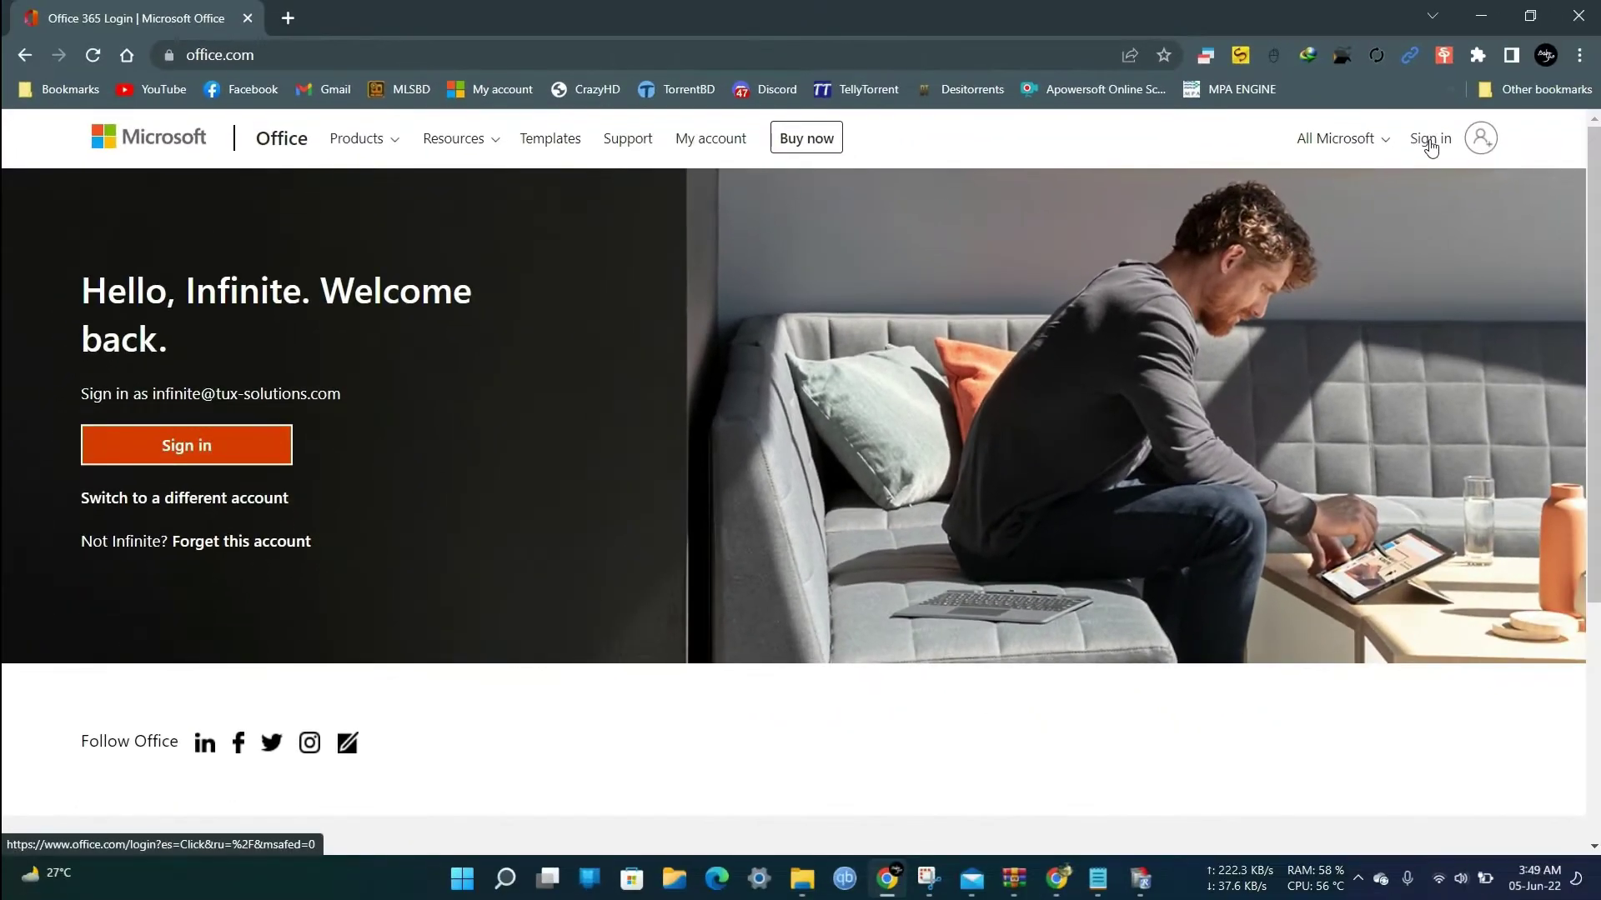
{"action": "left_click", "coordinate": [1440, 142]}
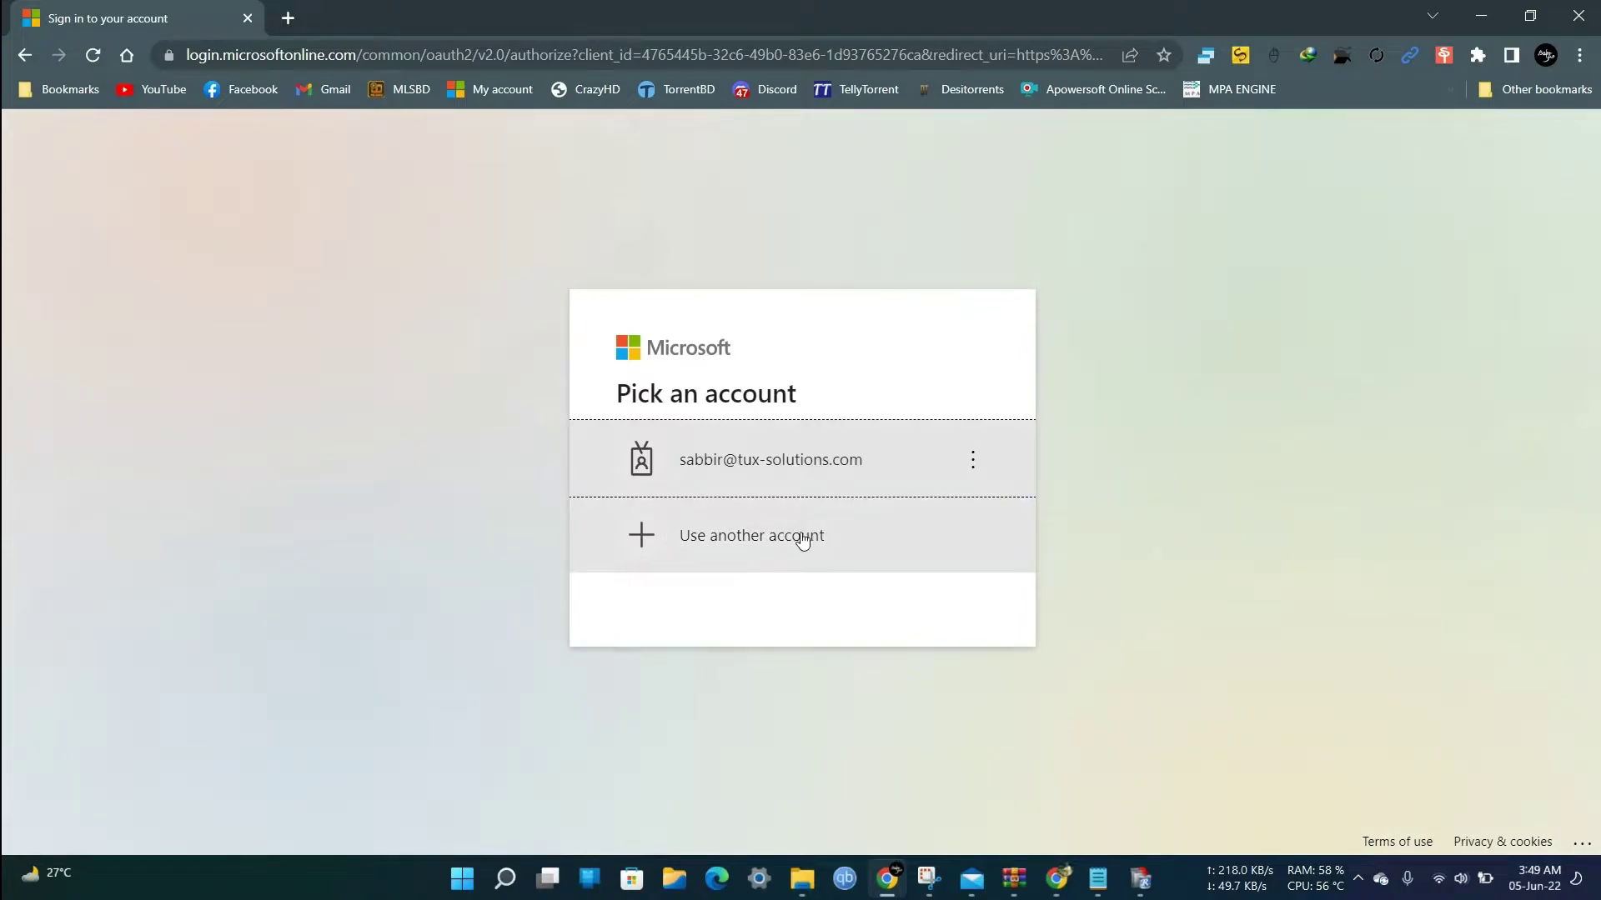
{"action": "left_click", "coordinate": [802, 537]}
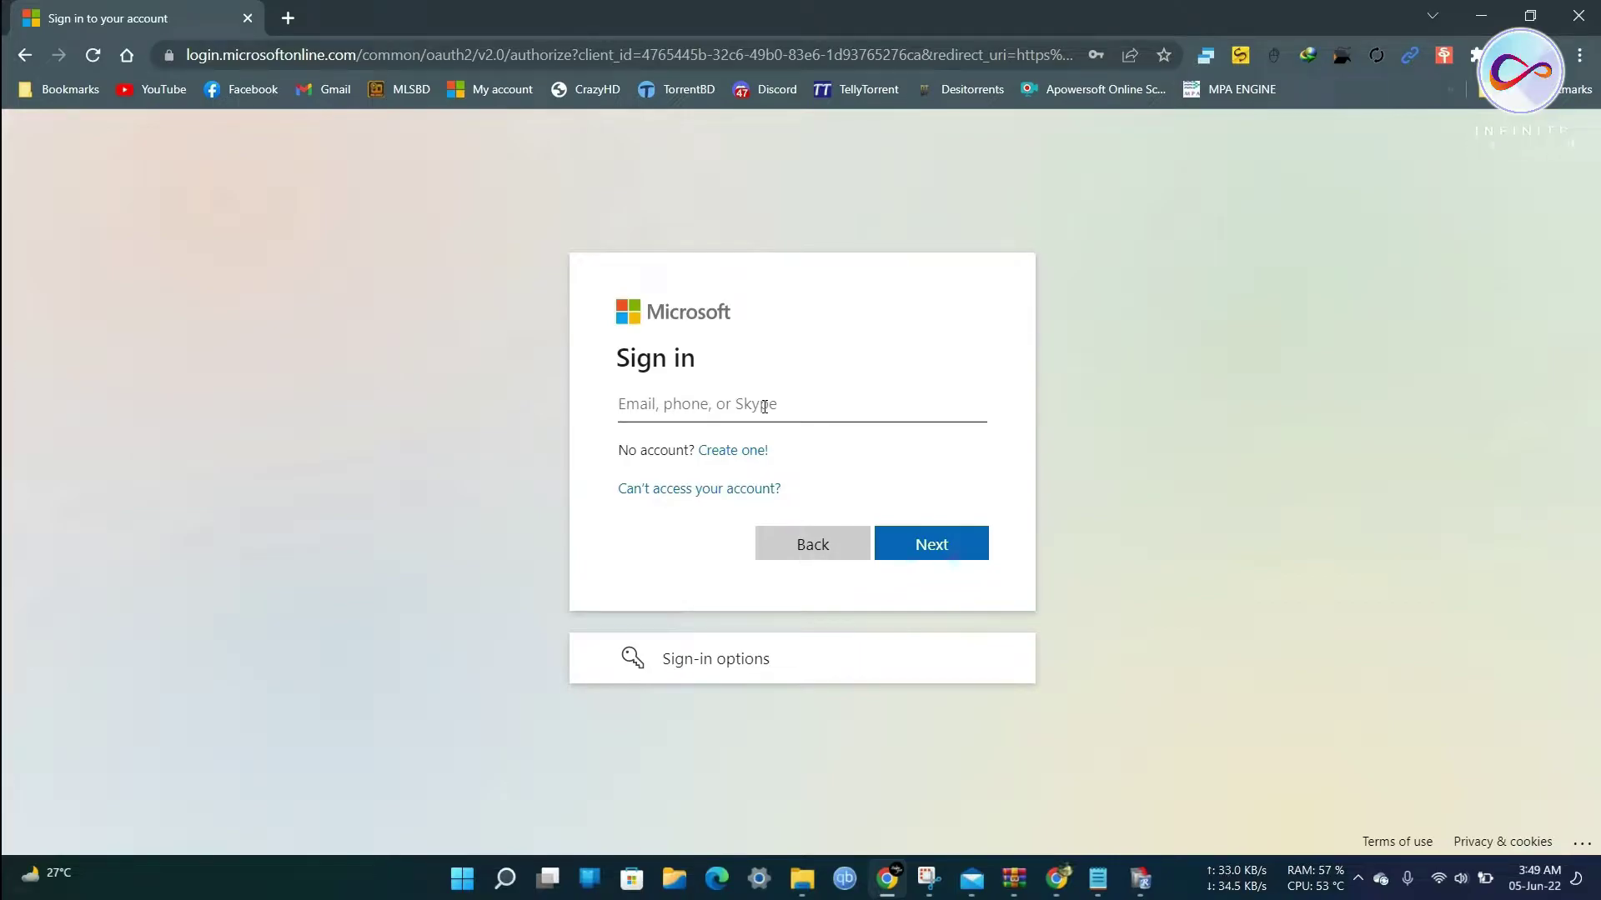
Enter the work account e-mail on the Microsoft sign-in page.
{"action": "left_click", "coordinate": [765, 406]}
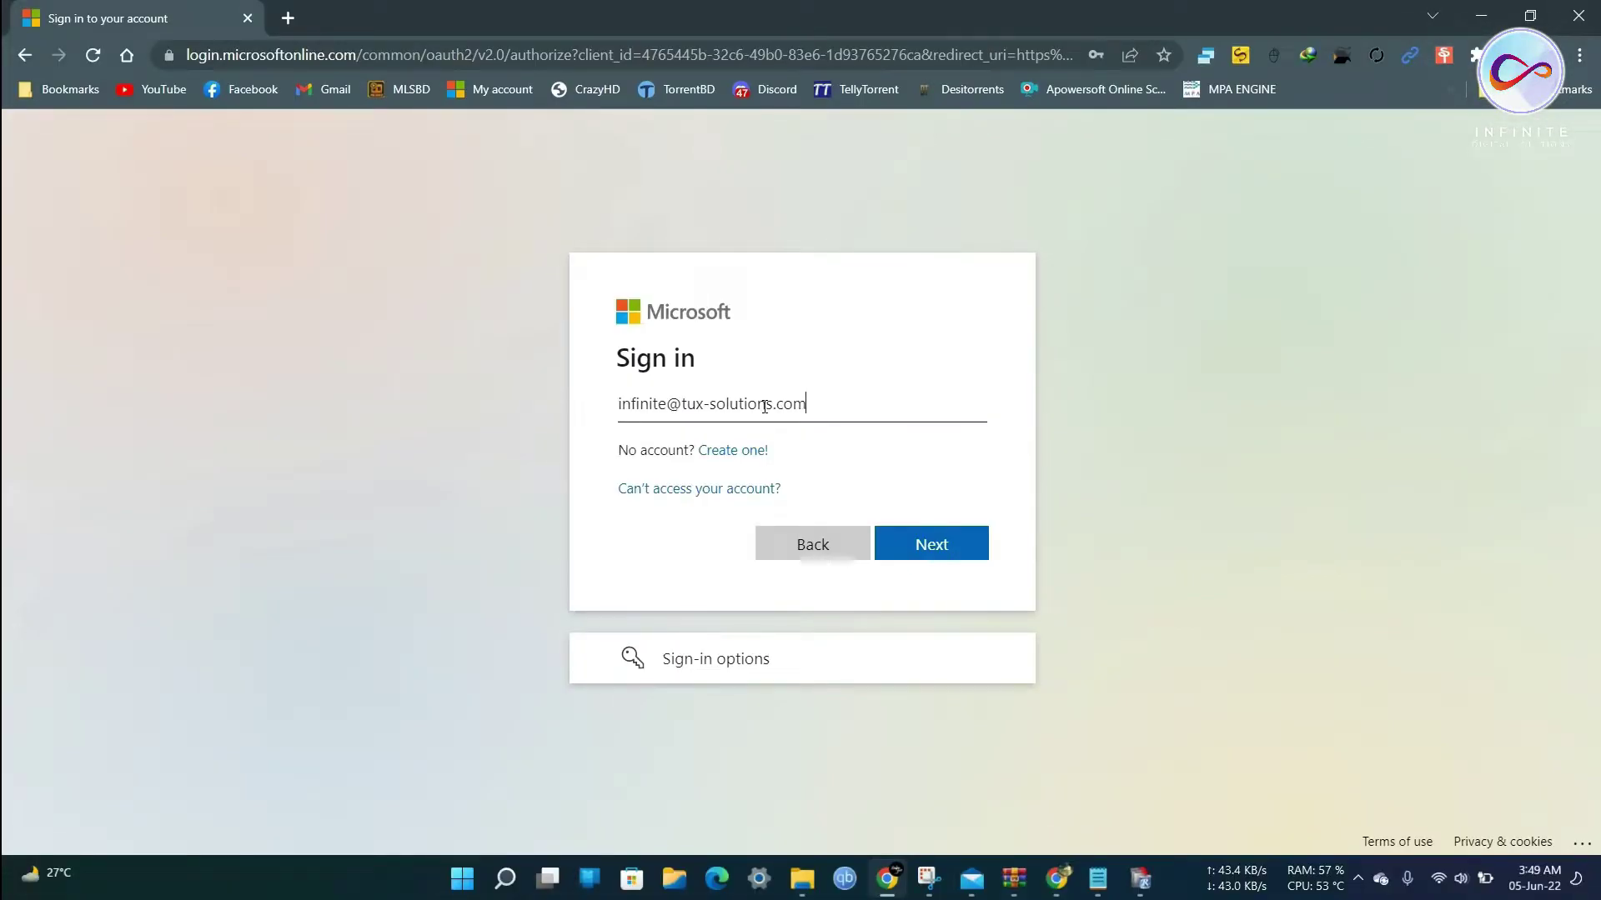
{"action": "key", "text": "Return"}
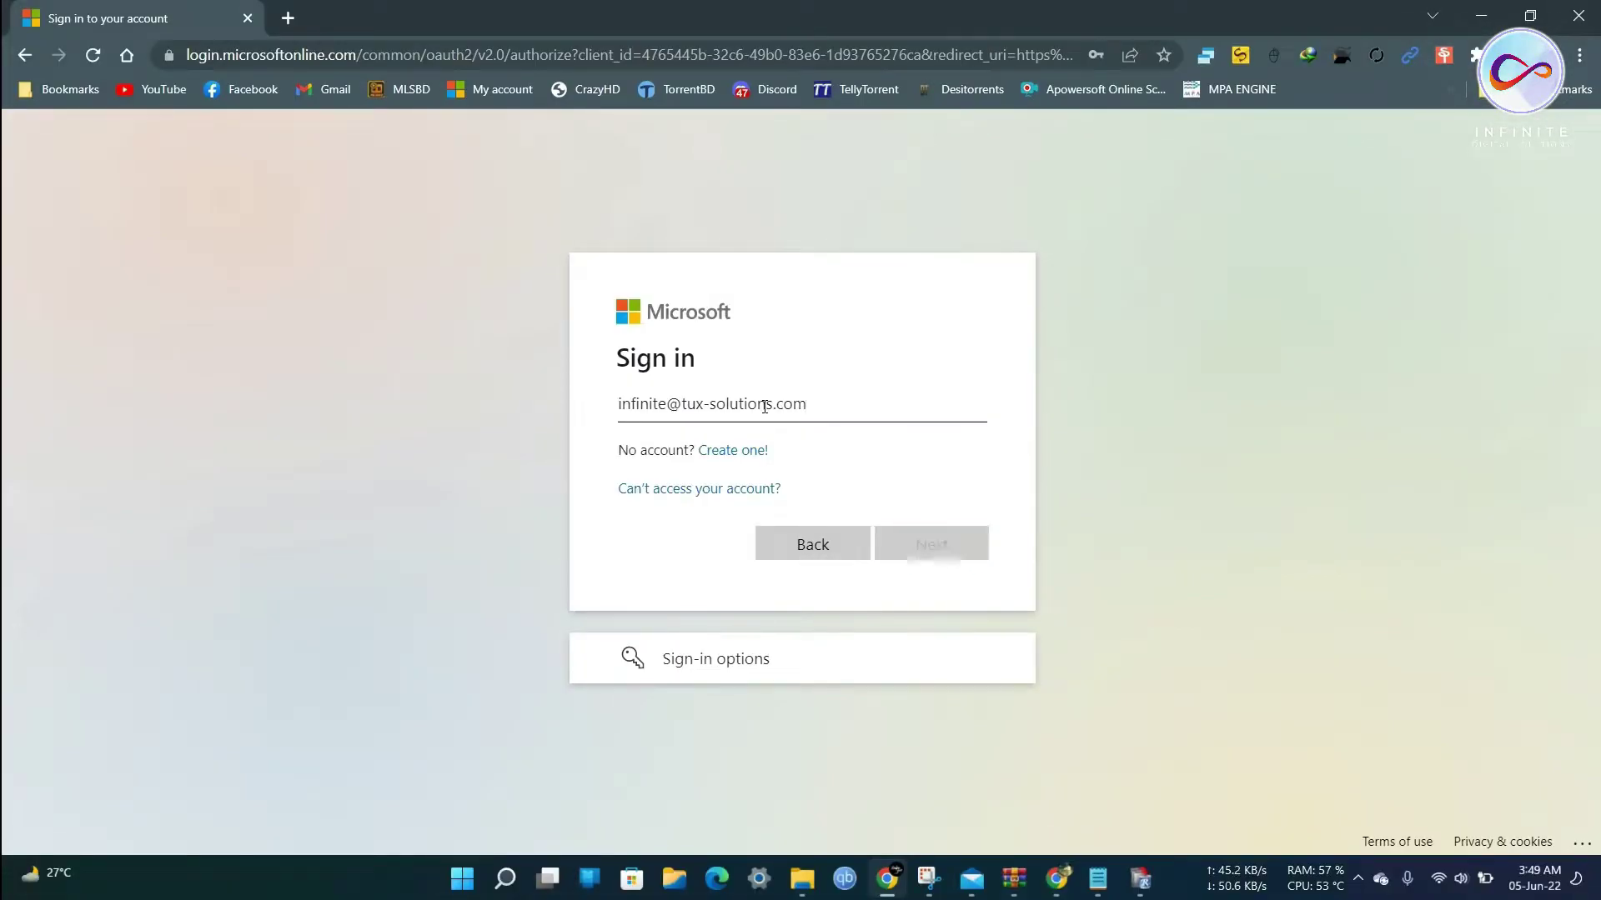
Paste the account password, sign in, save the password, and stay signed in.
{"action": "left_click", "coordinate": [722, 468]}
{"action": "key", "text": "ctrl+v"}
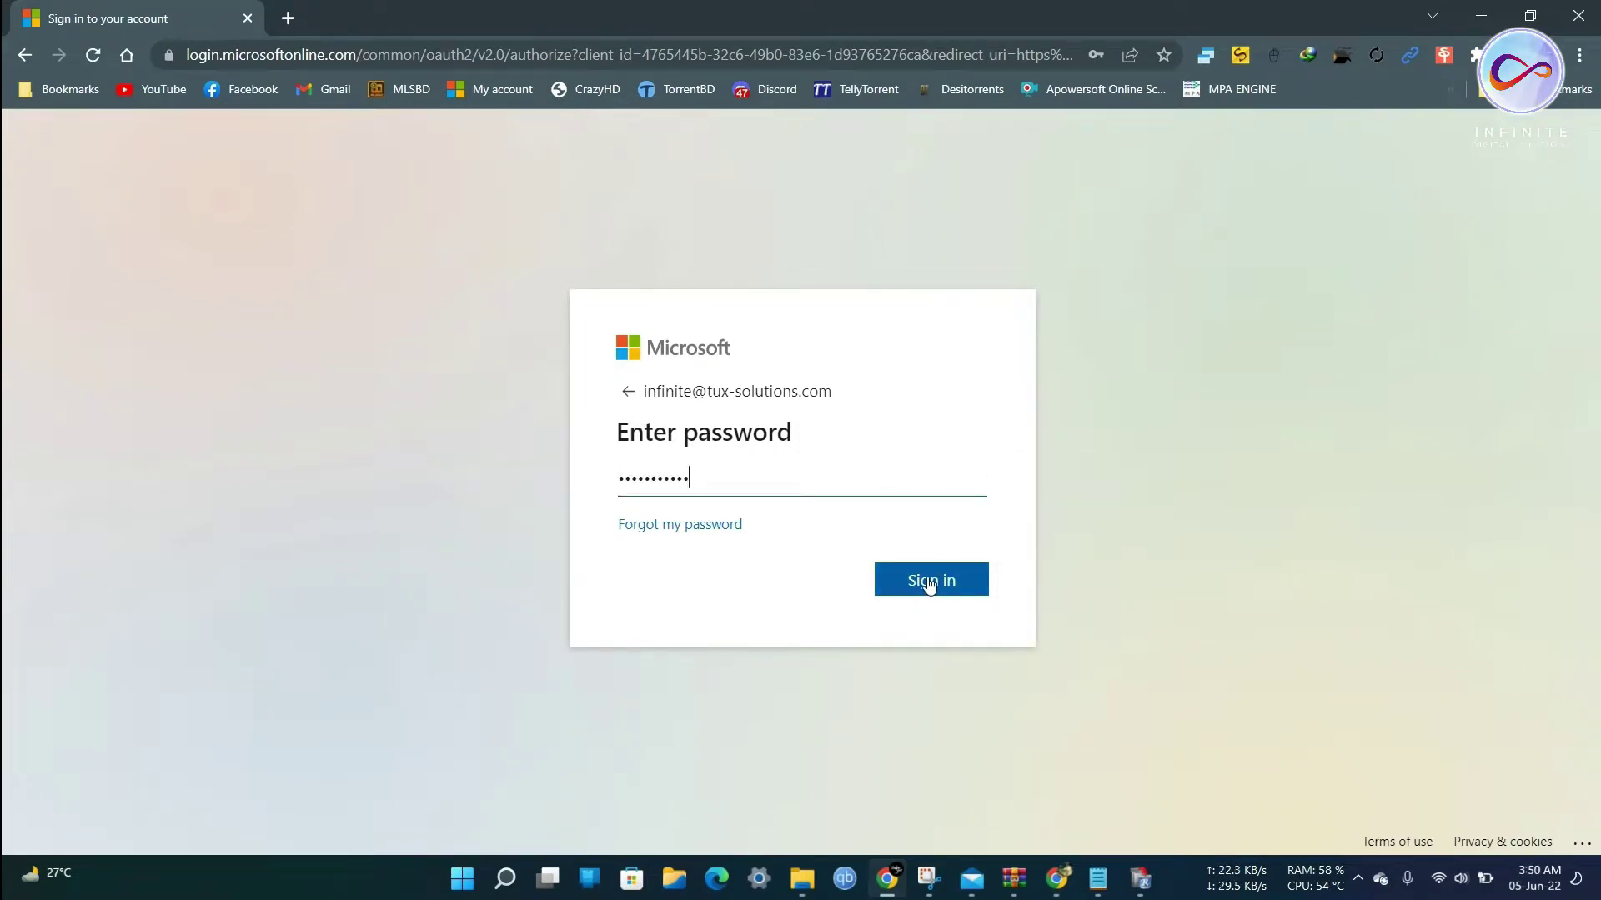
{"action": "left_click", "coordinate": [956, 584]}
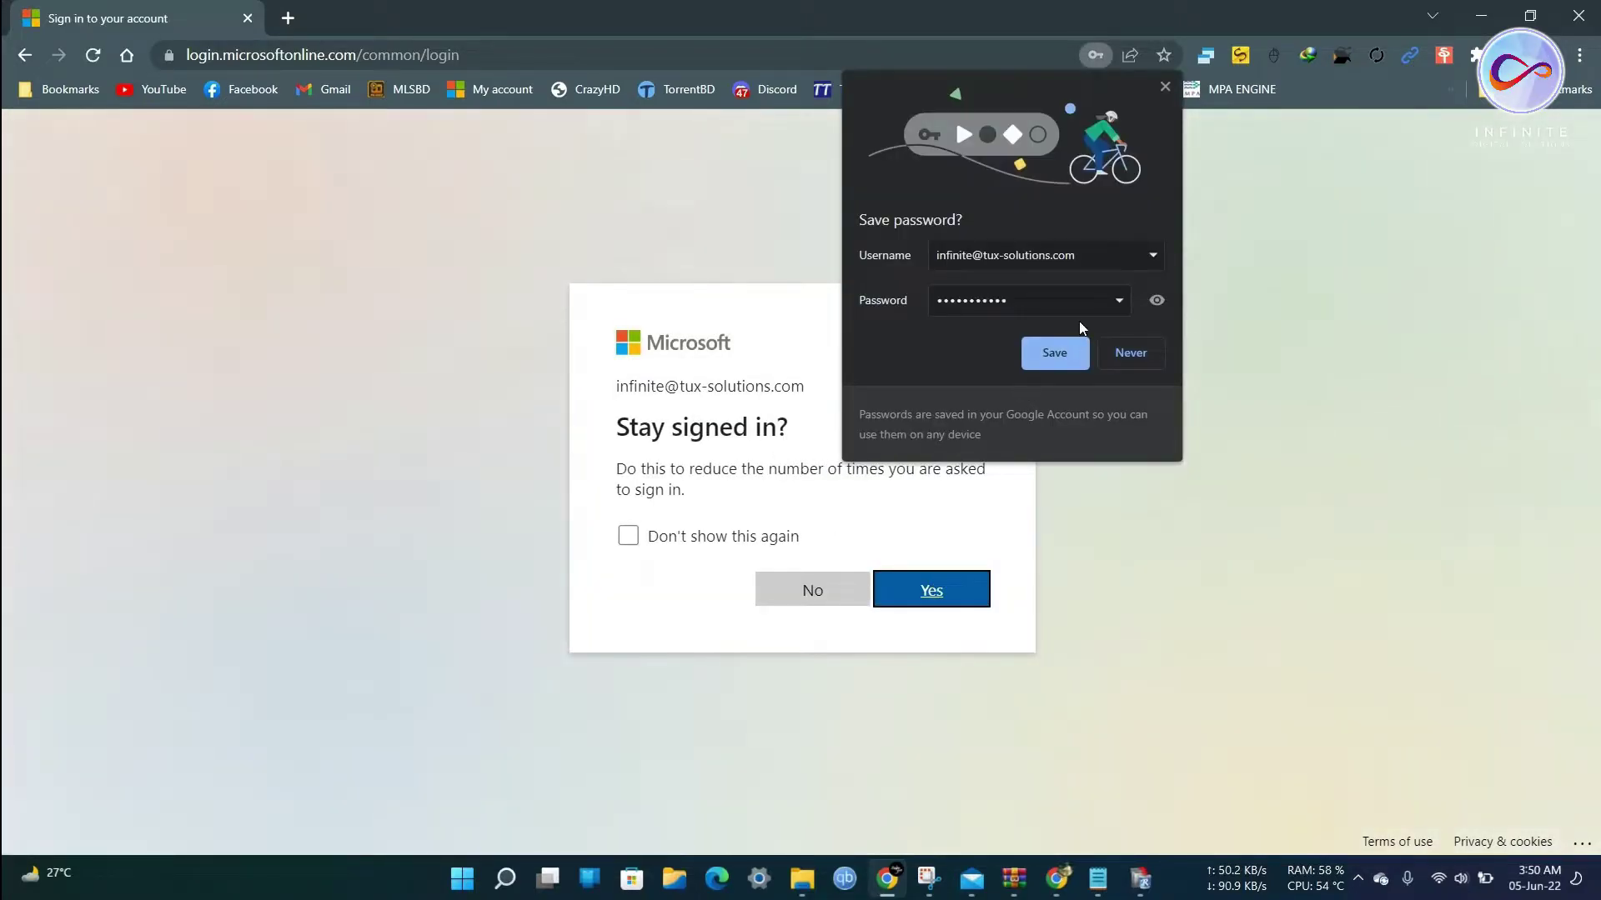
{"action": "left_click", "coordinate": [1057, 354]}
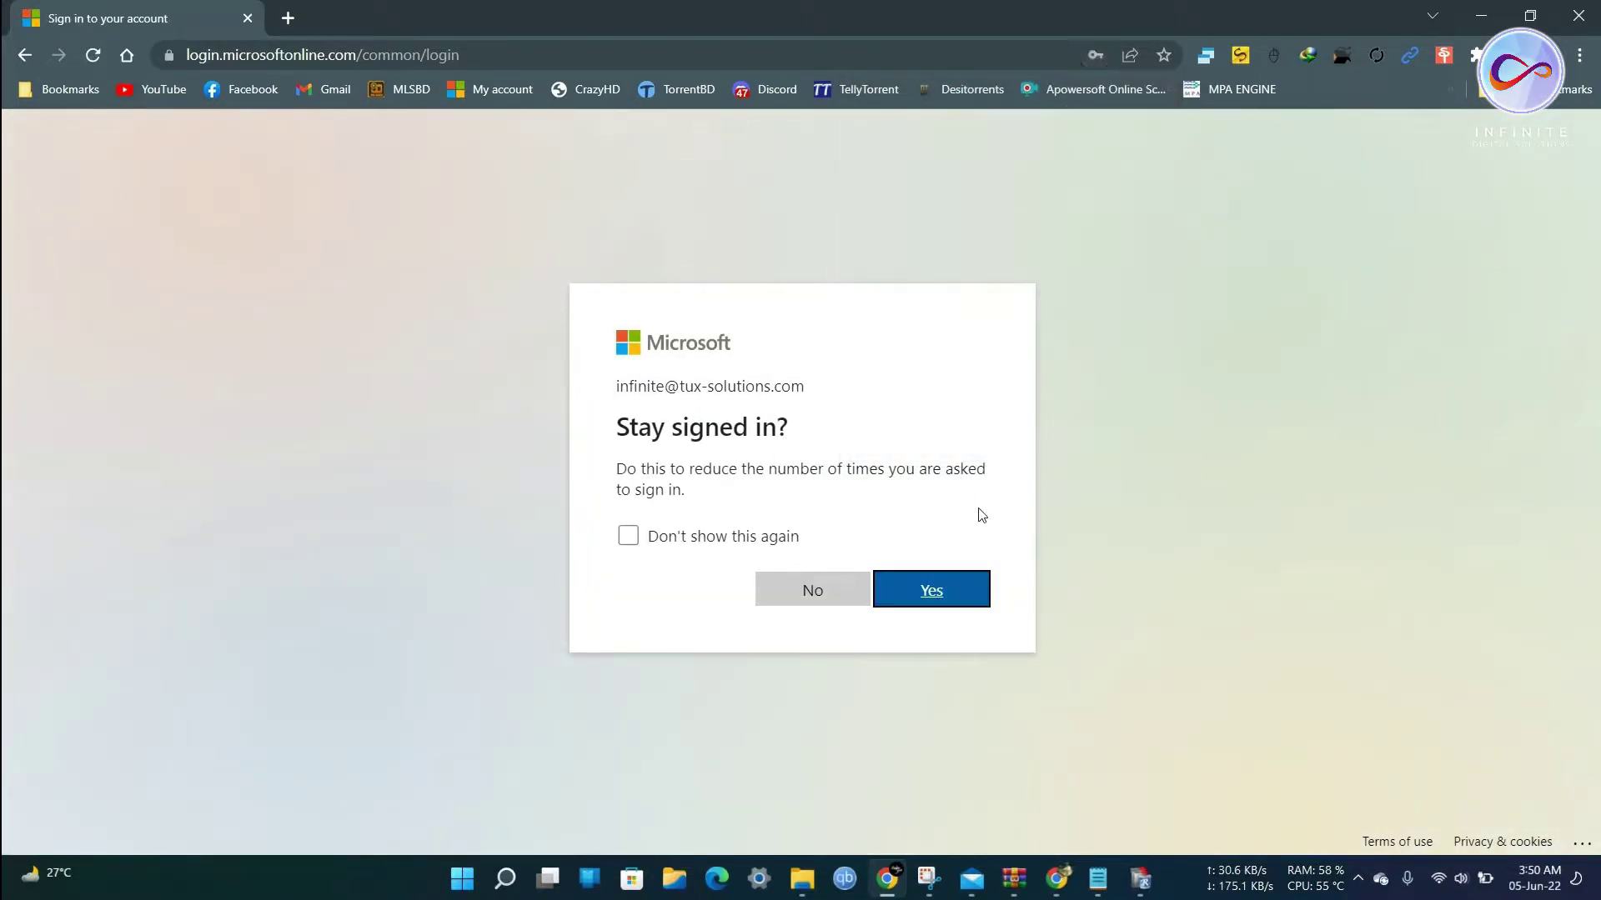
{"action": "left_click", "coordinate": [939, 591]}
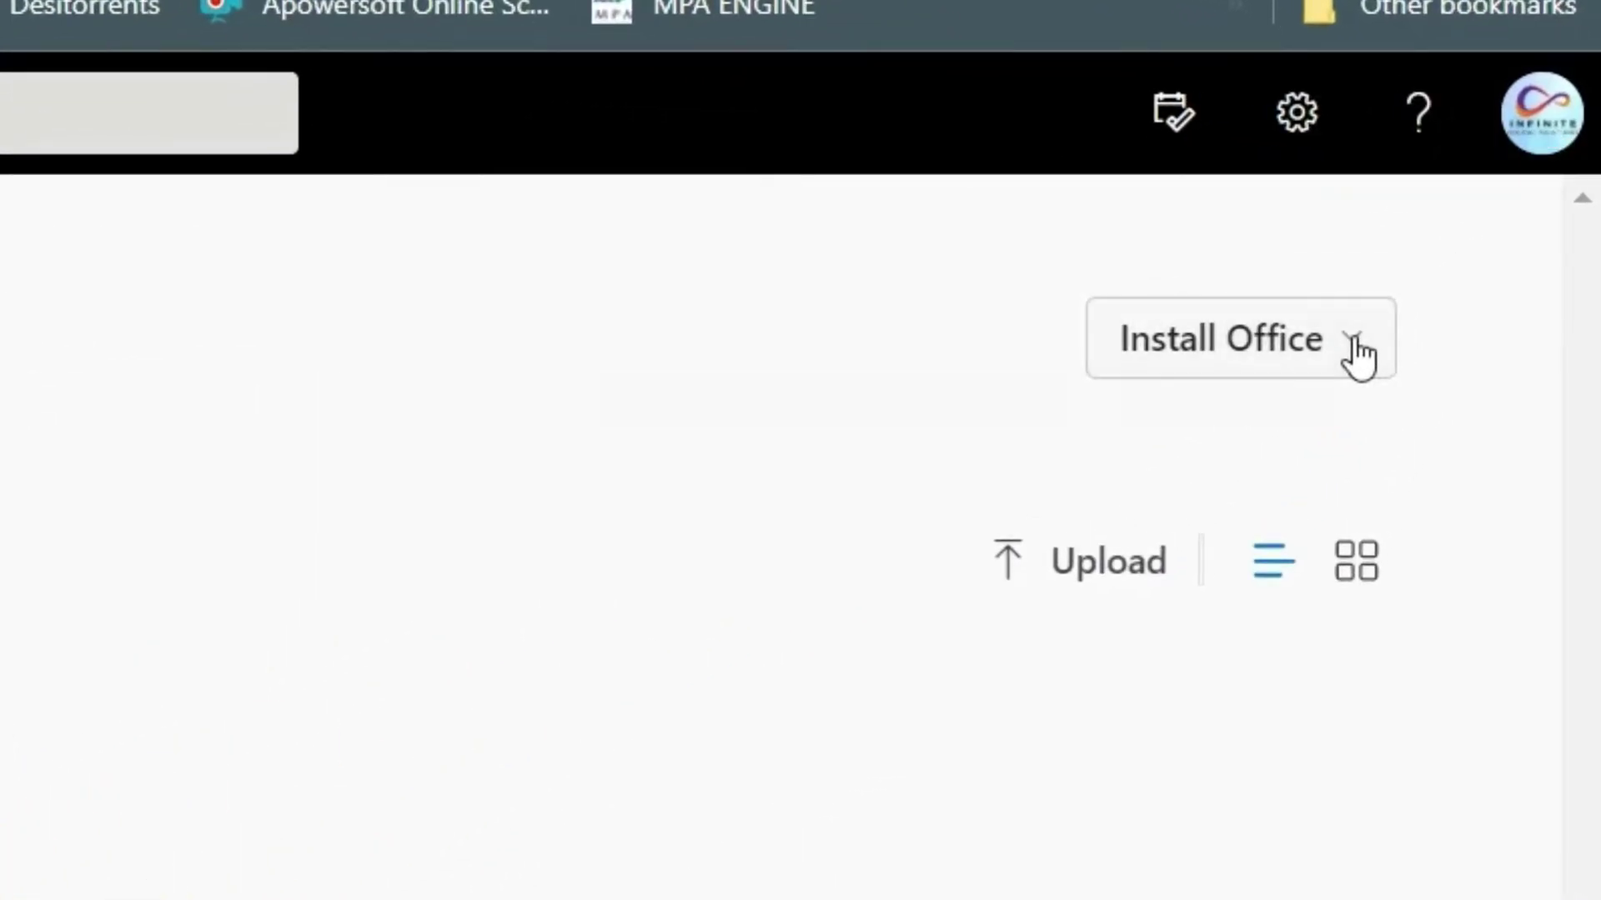
Choose Install Office > Office 365 apps to get the OfficeSetup.exe download.
{"action": "left_click", "coordinate": [1354, 342]}
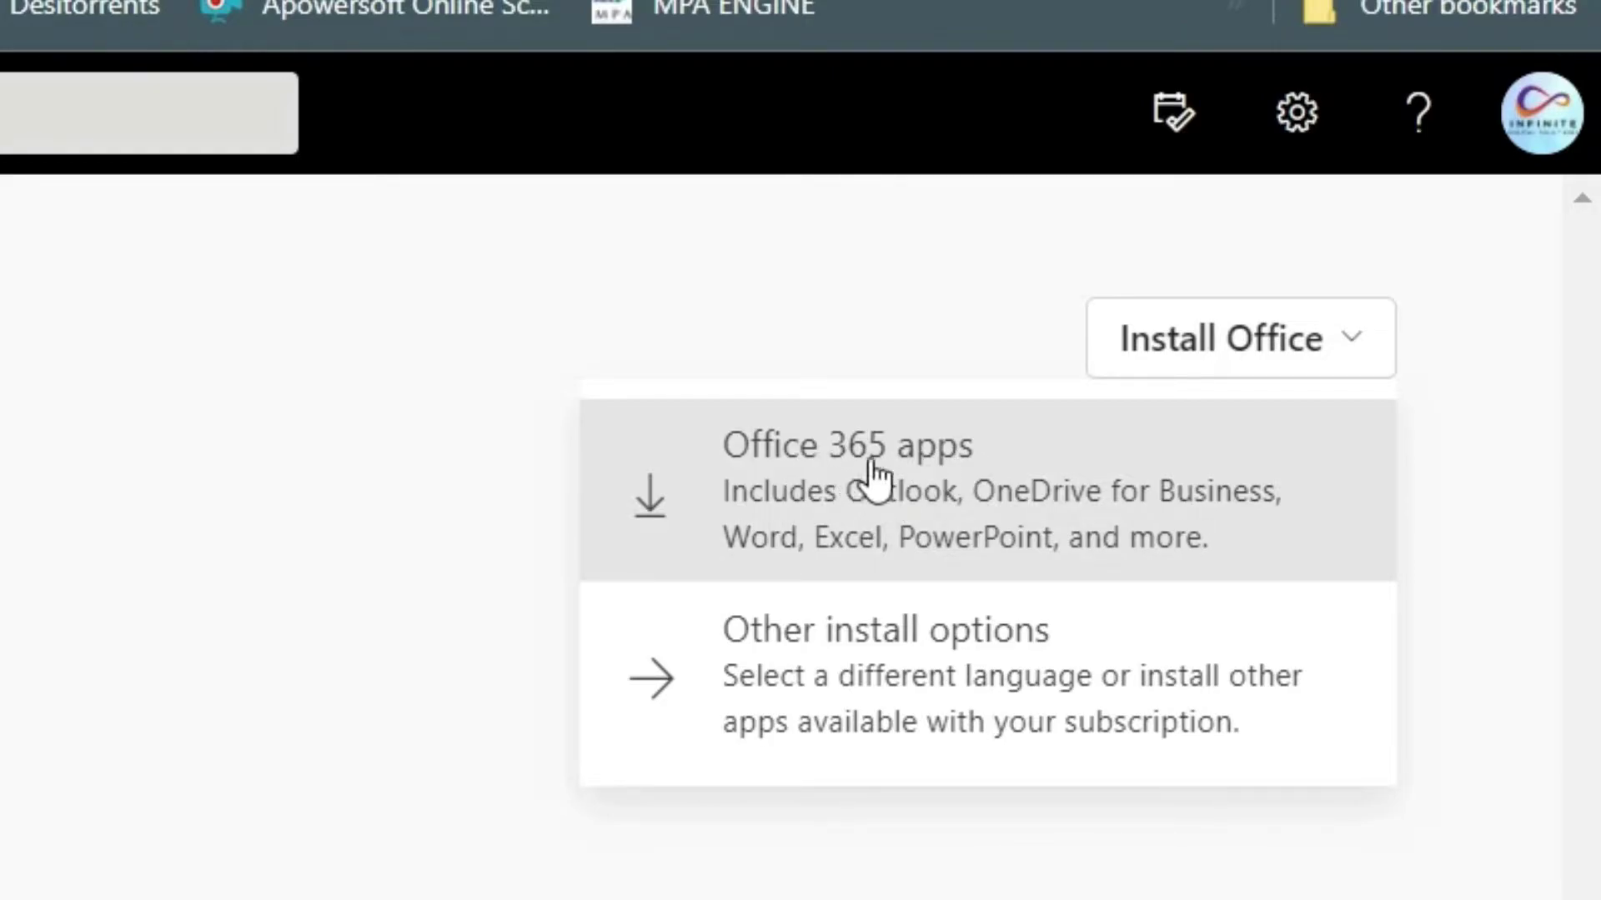
{"action": "left_click", "coordinate": [822, 458]}
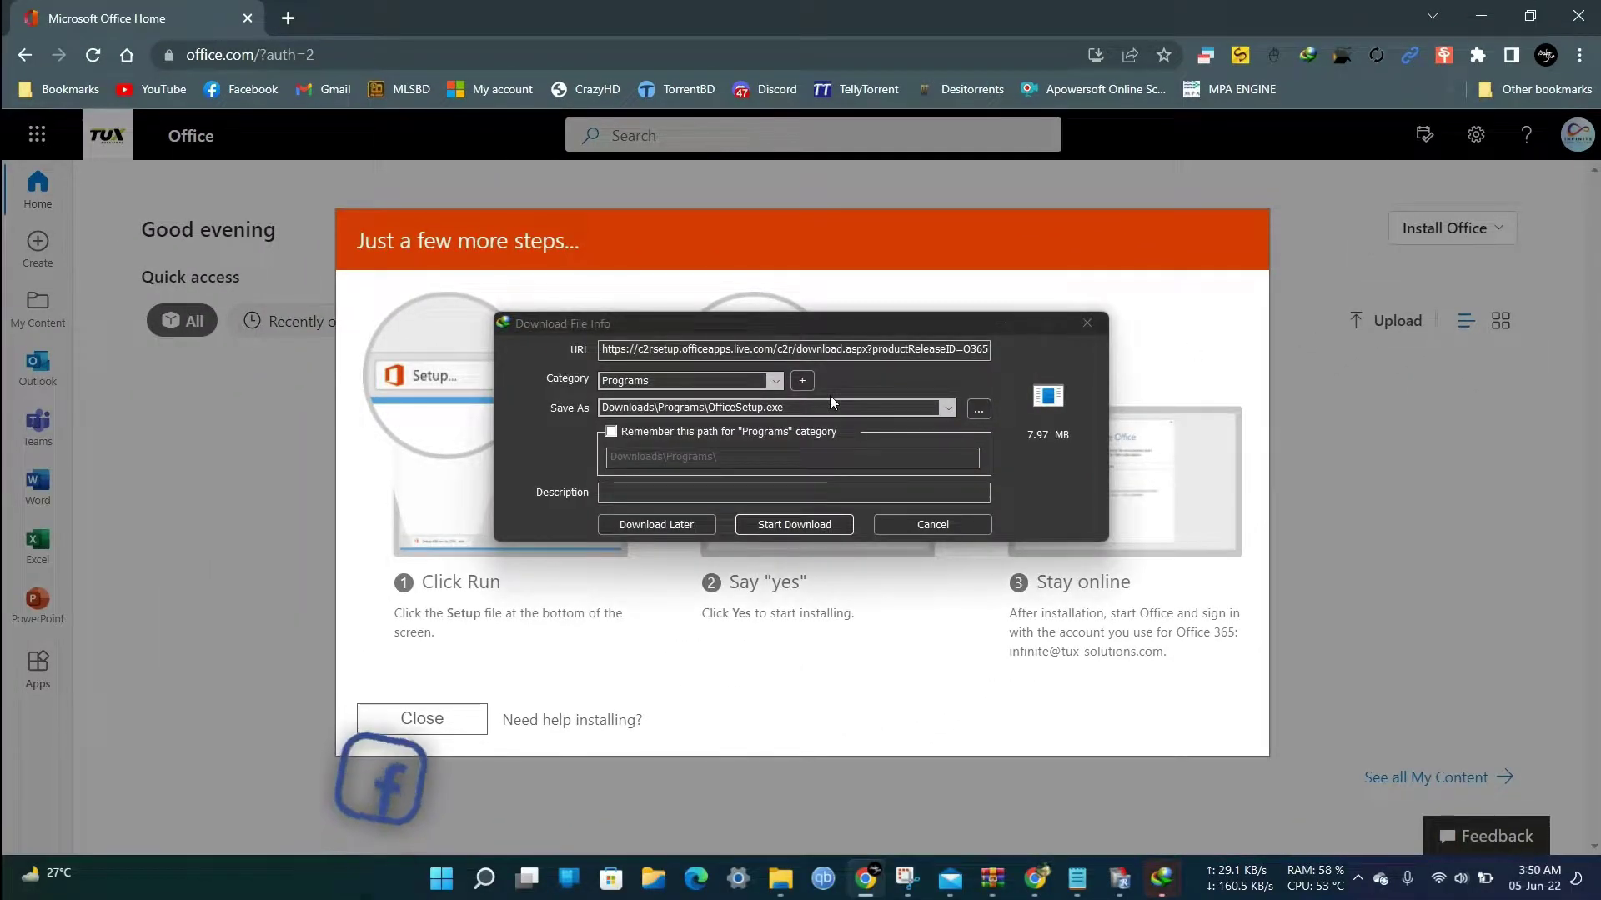
Save OfficeSetup.exe to the Softwares folder on drive D and start the download.
{"action": "left_click", "coordinate": [812, 525]}
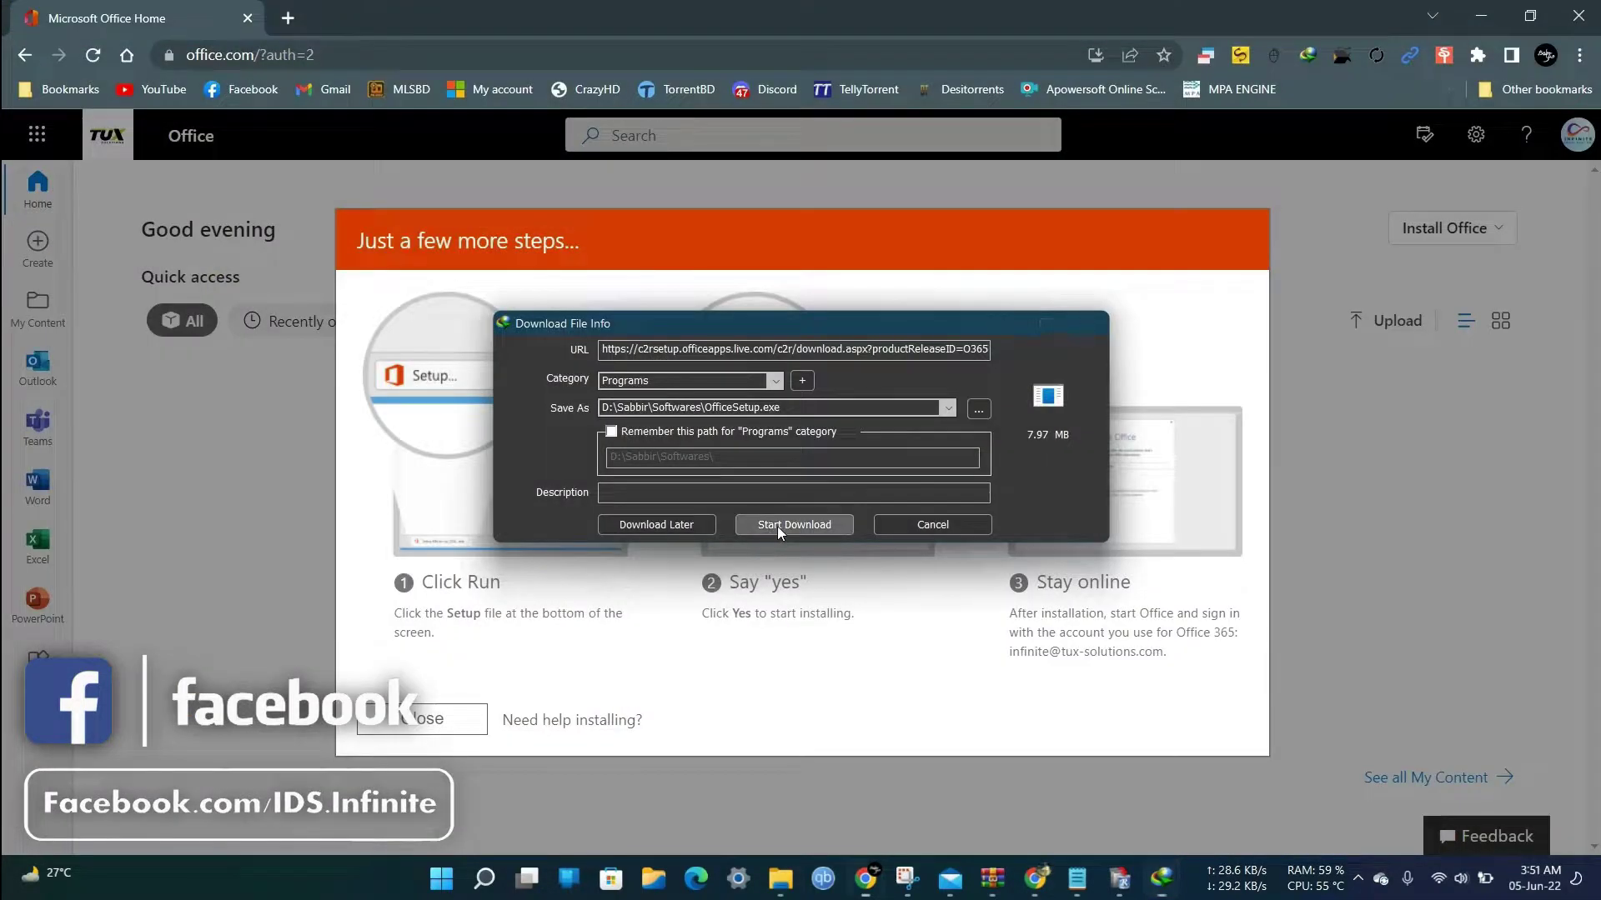
{"action": "left_click", "coordinate": [777, 526]}
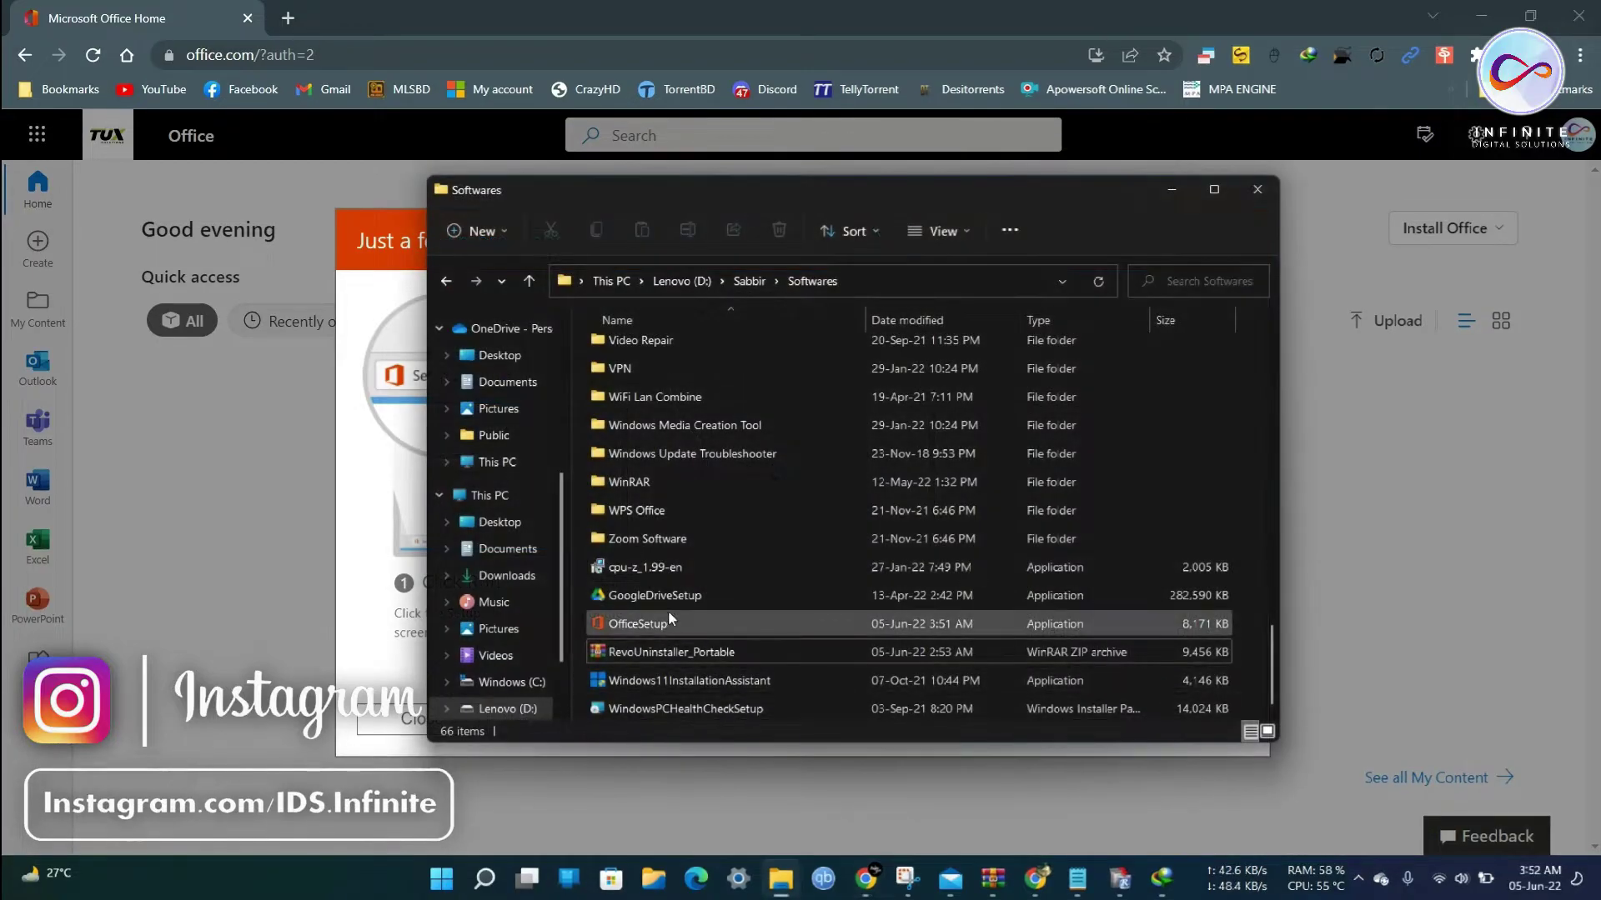
Select the downloaded OfficeSetup file in the Softwares folder to run it.
{"action": "left_click", "coordinate": [720, 627]}
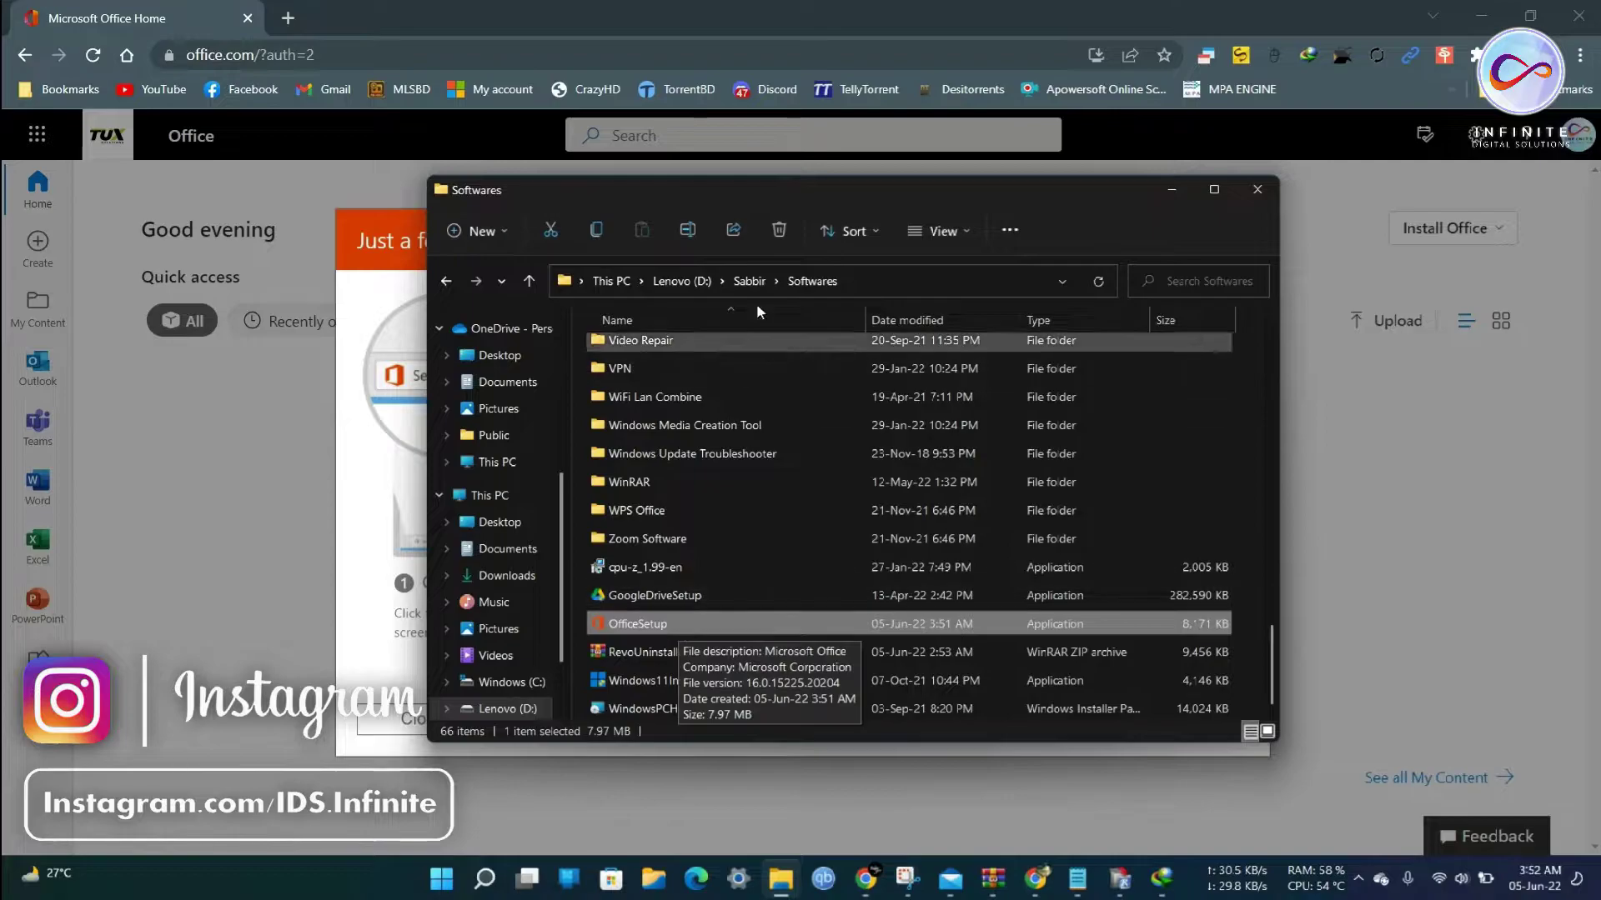
{"action": "left_click_drag", "start_coordinate": [788, 192], "coordinate": [848, 191]}
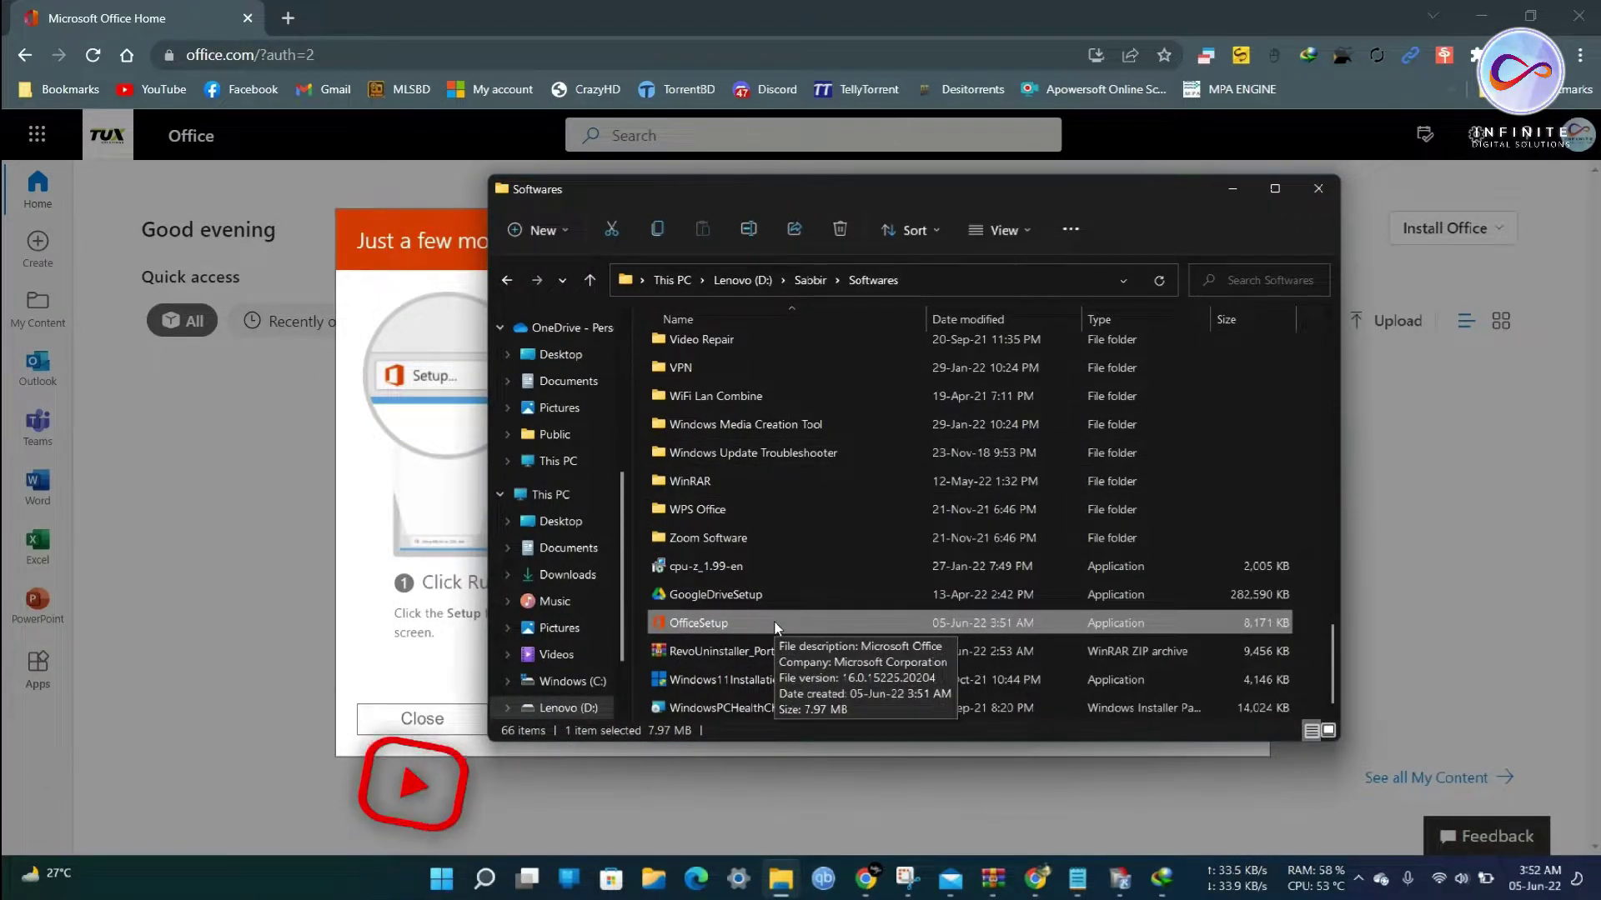
{"action": "left_click", "coordinate": [1232, 197]}
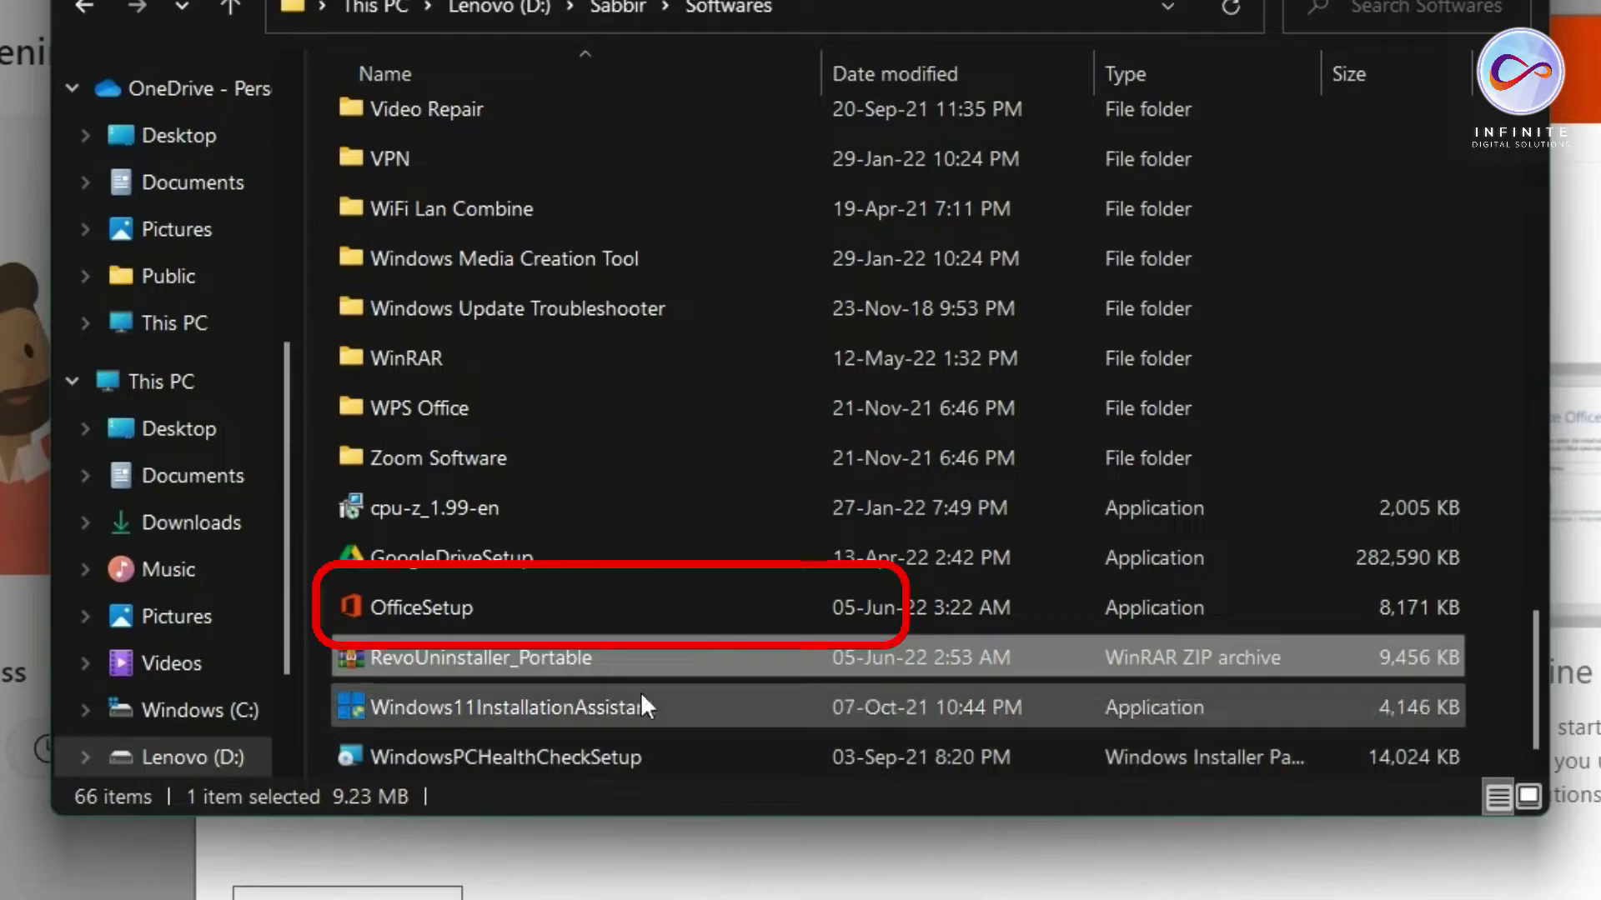
{"action": "left_click", "coordinate": [533, 436]}
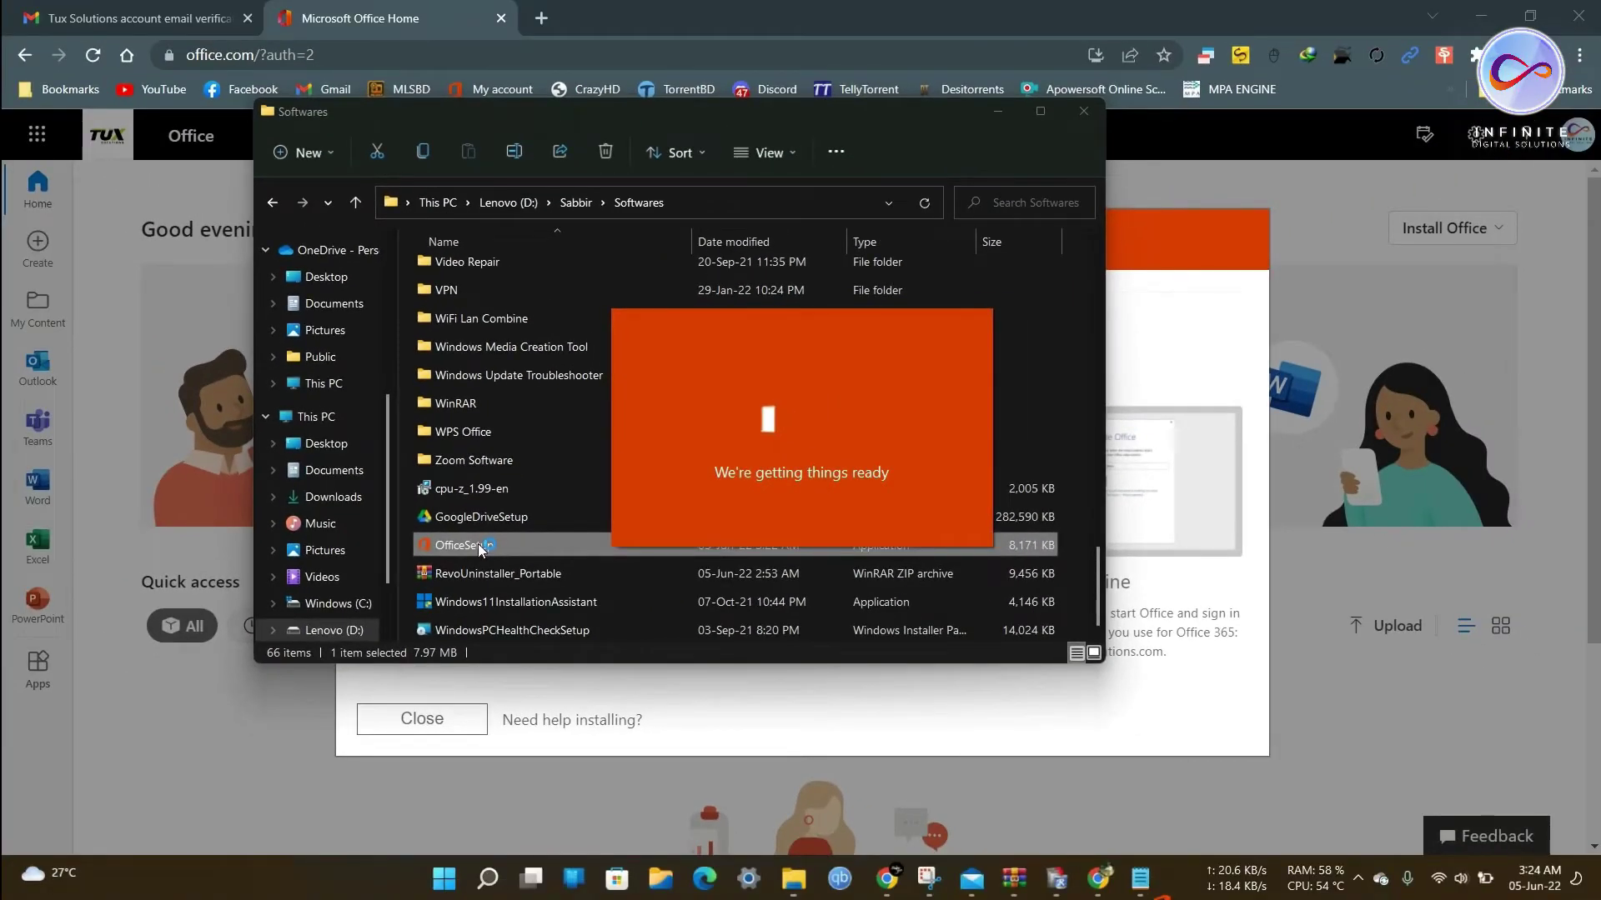
Follow the Office installation to 'You're all set' and close the installer.
{"action": "scroll", "coordinate": [678, 593], "scroll_direction": "up", "scroll_amount": 15}
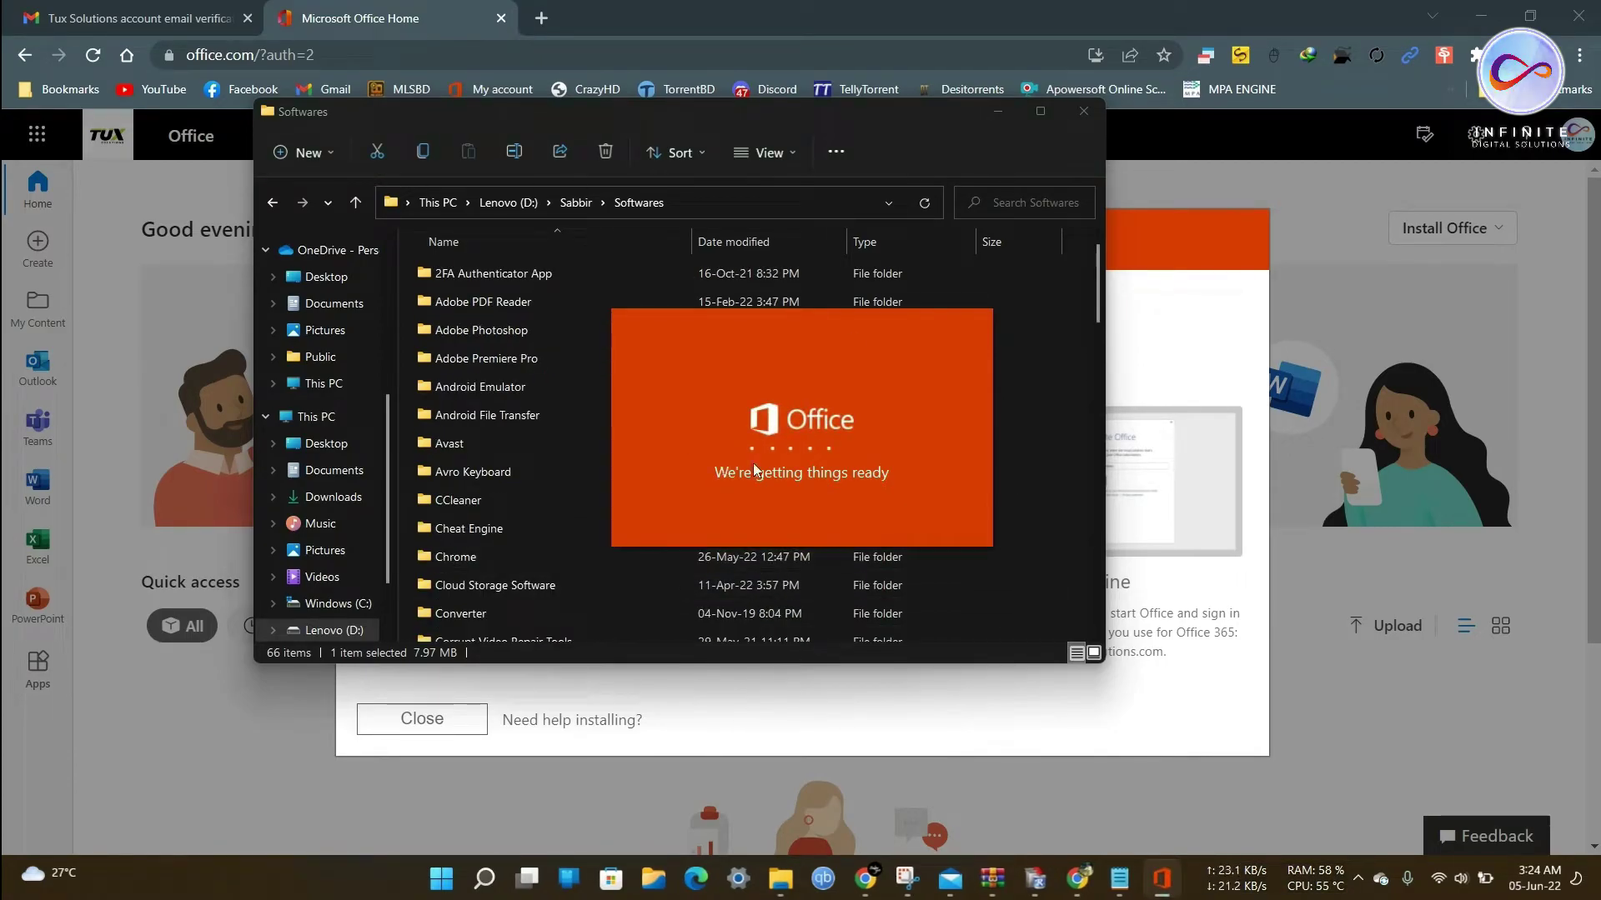
{"action": "left_click", "coordinate": [997, 115]}
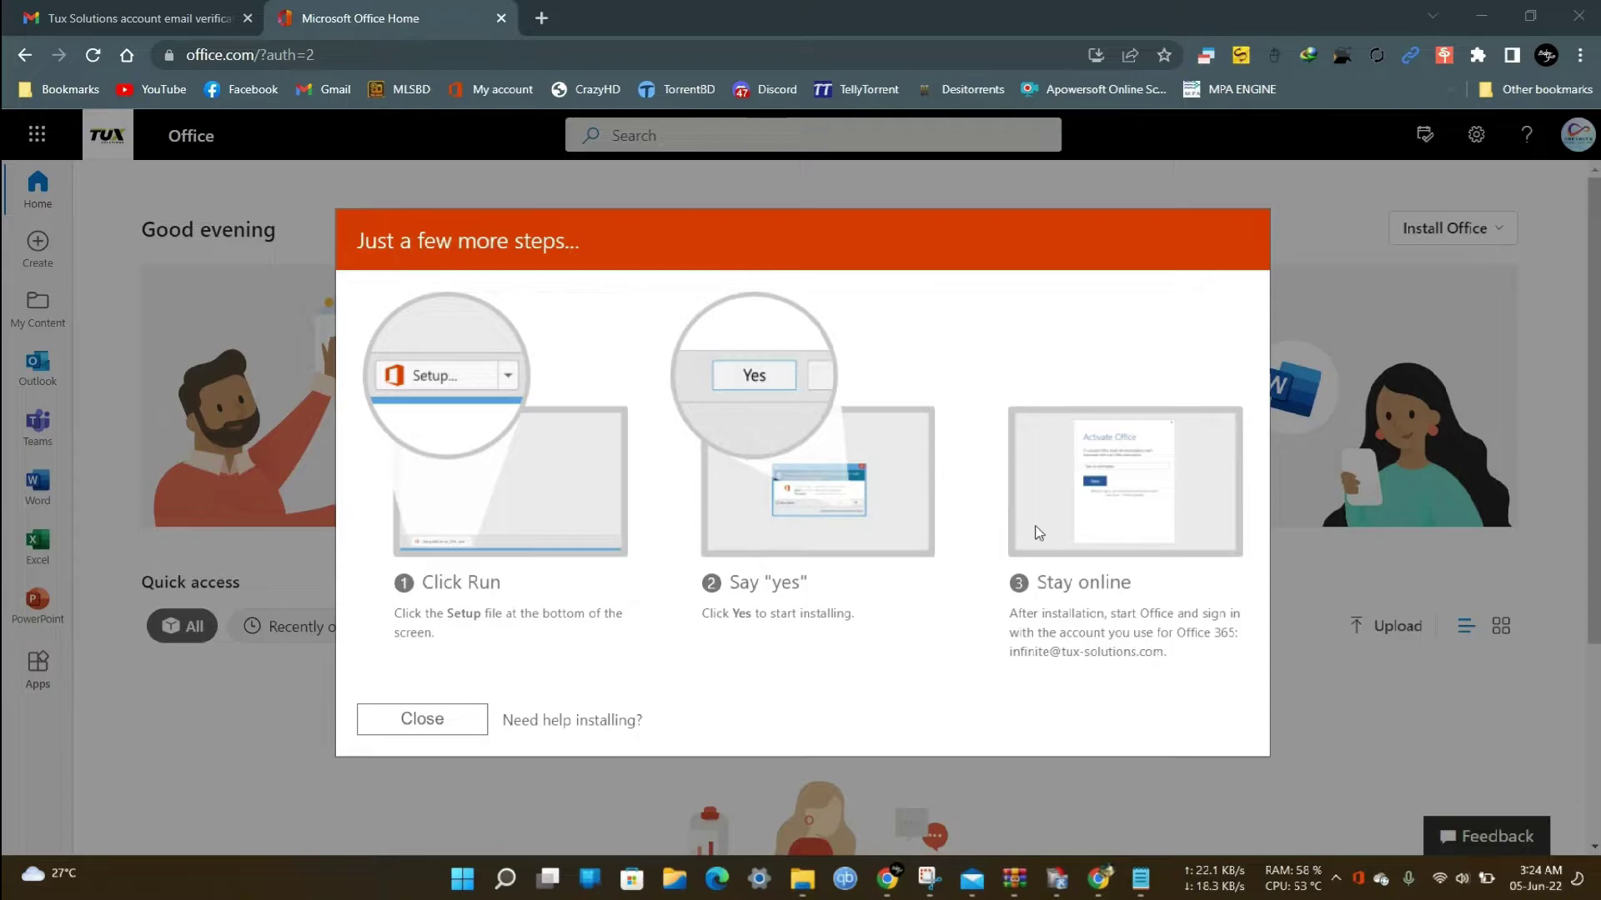
{"action": "left_click", "coordinate": [1359, 879]}
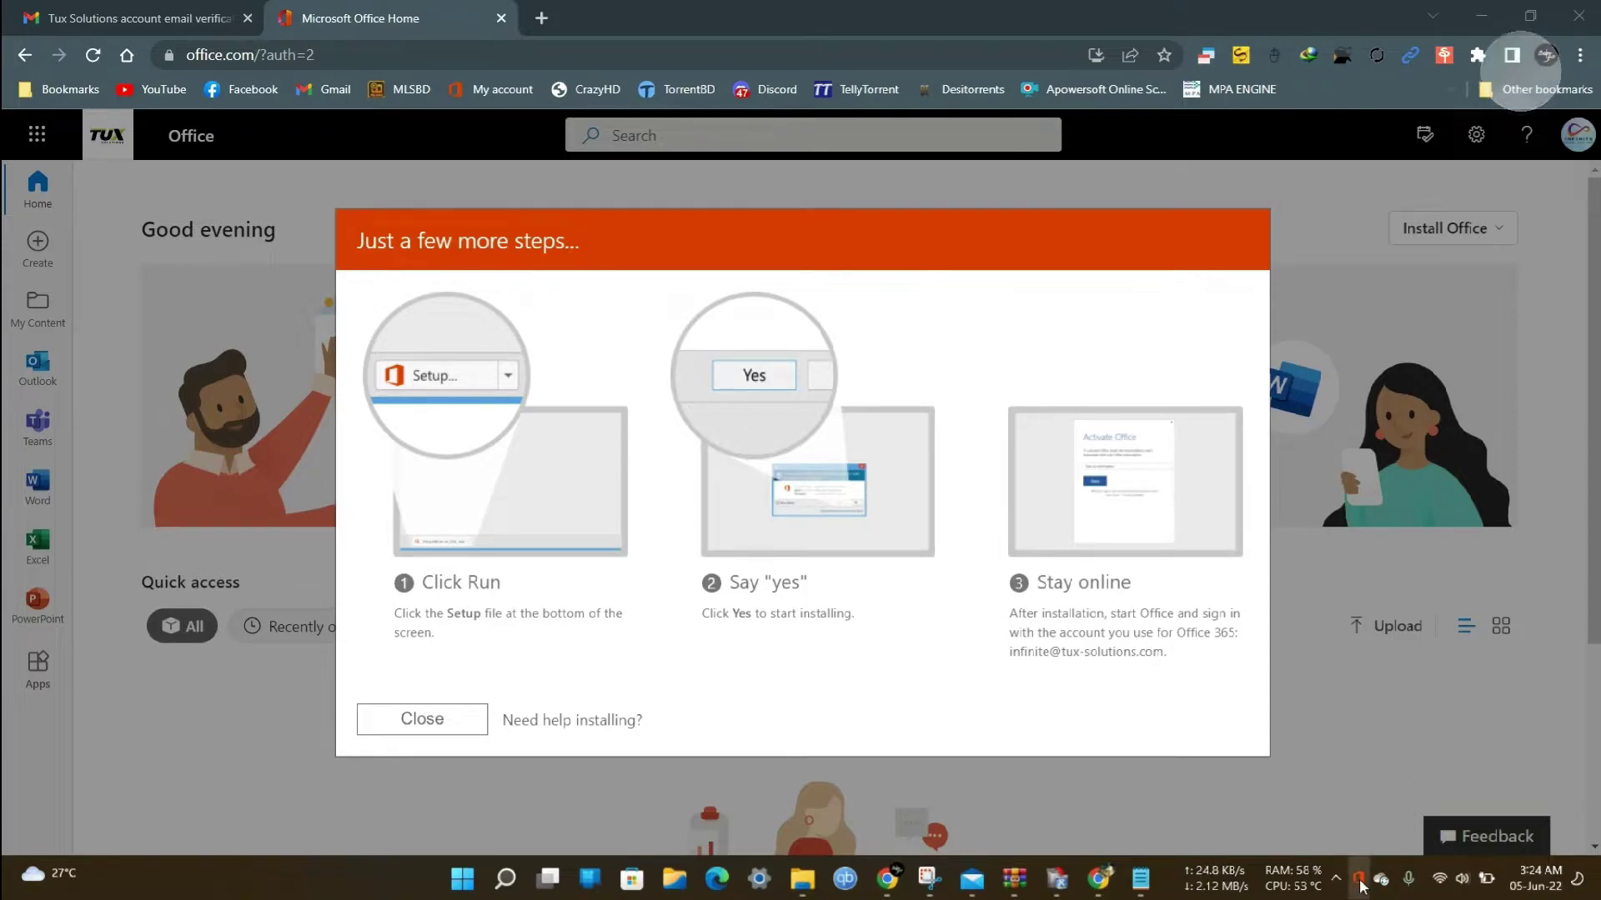
{"action": "left_click", "coordinate": [1381, 801]}
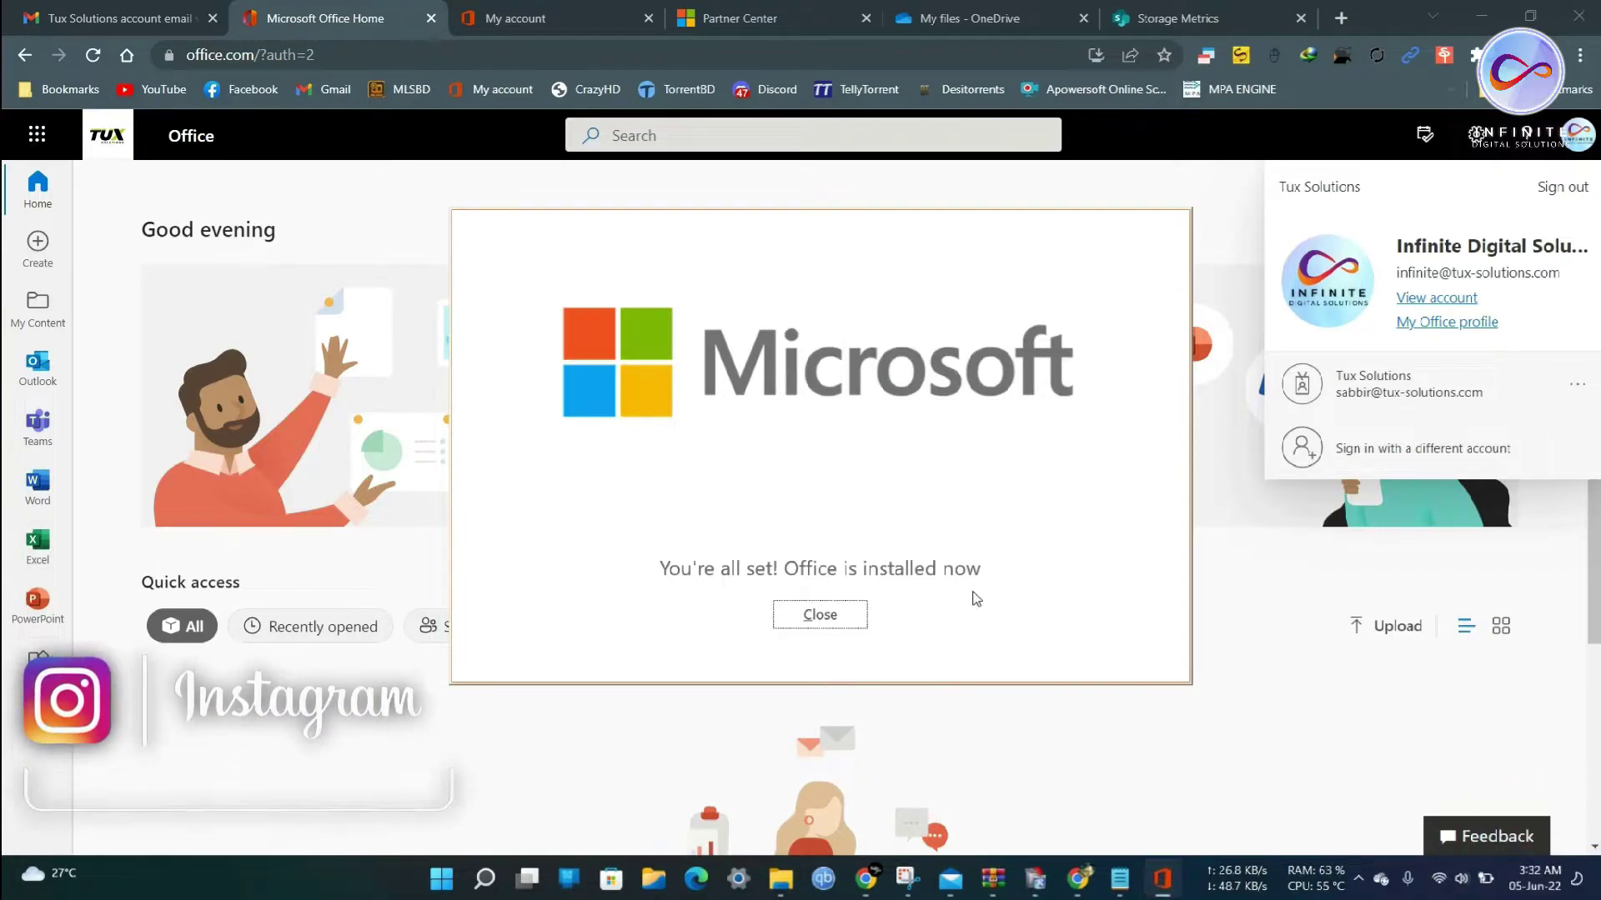
{"action": "left_click", "coordinate": [840, 620]}
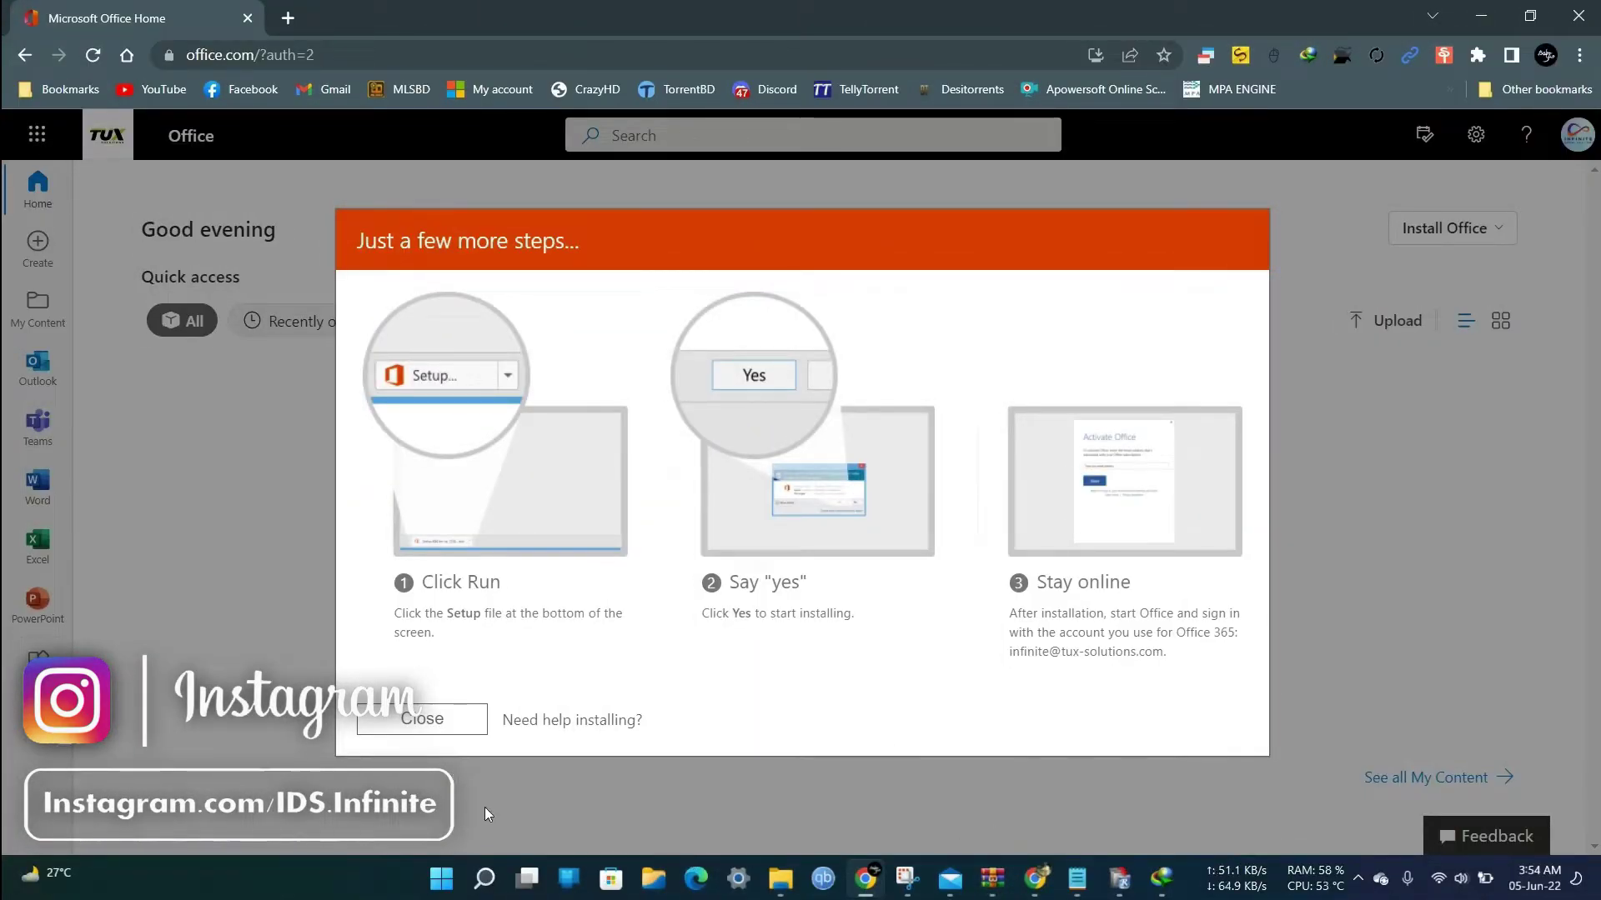
Search Windows for 'word' and launch the Word app.
{"action": "left_click", "coordinate": [484, 878]}
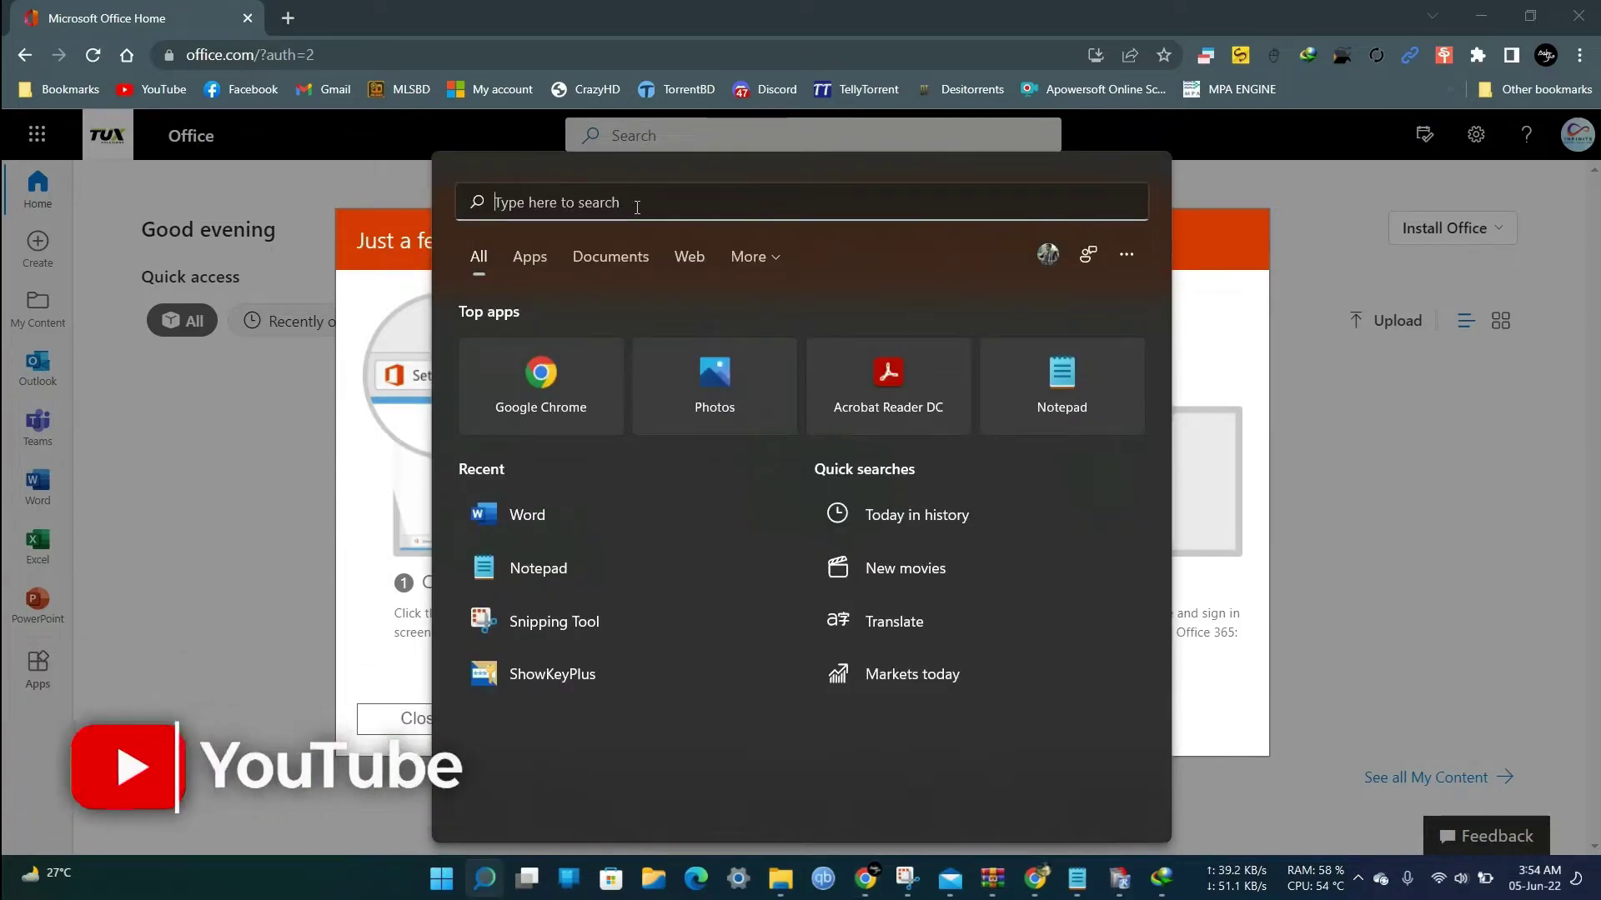
{"action": "type", "text": "word"}
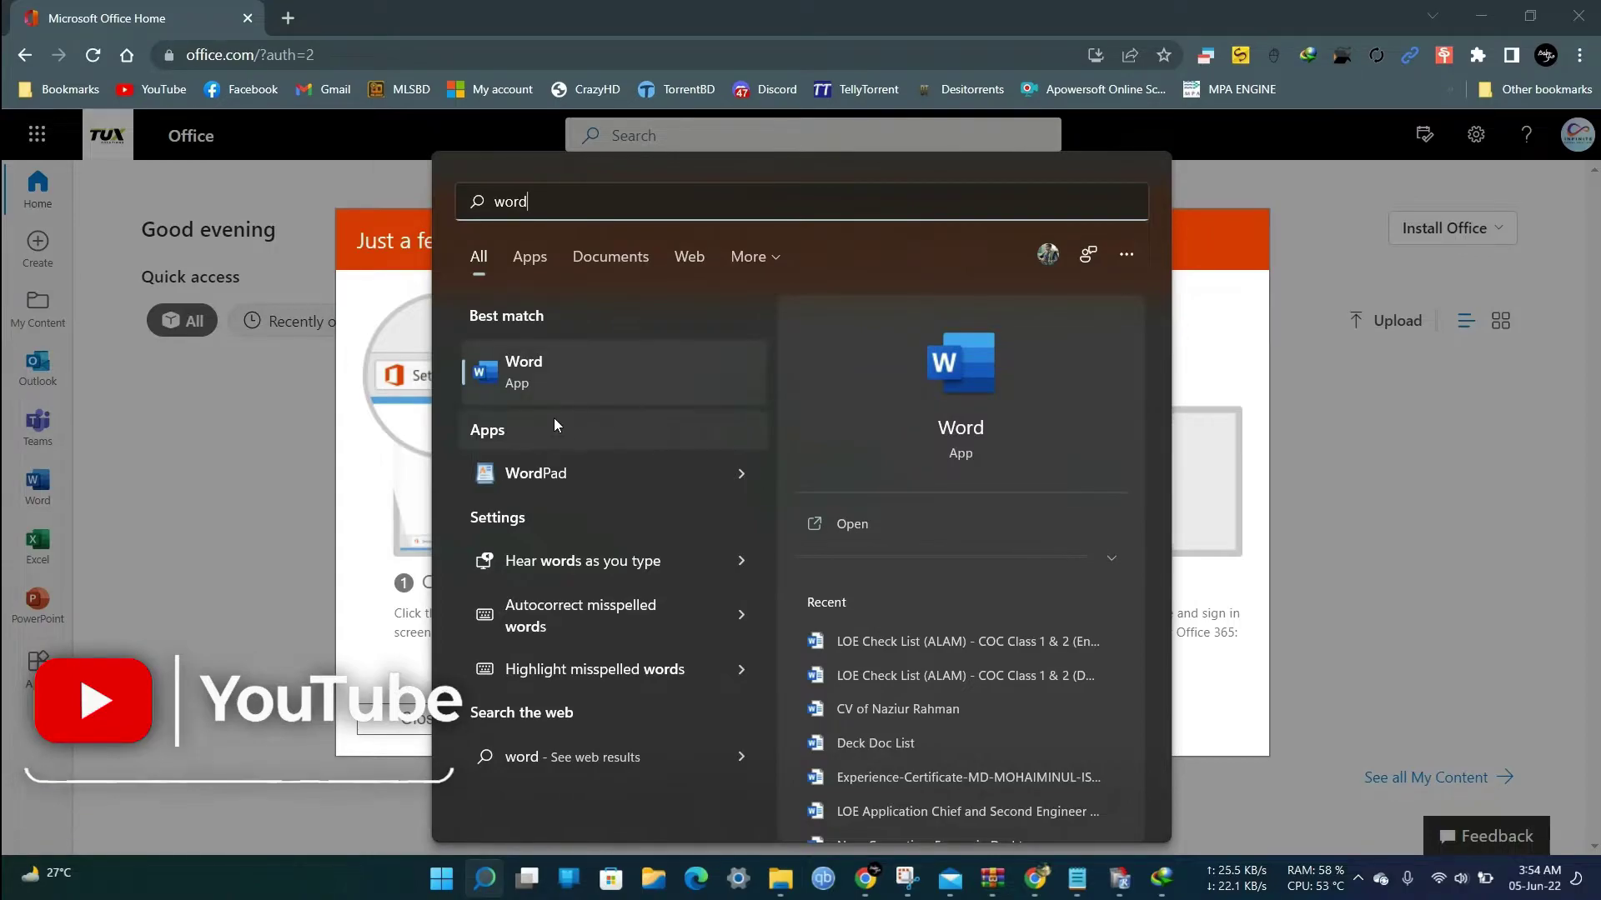
{"action": "left_click", "coordinate": [542, 367]}
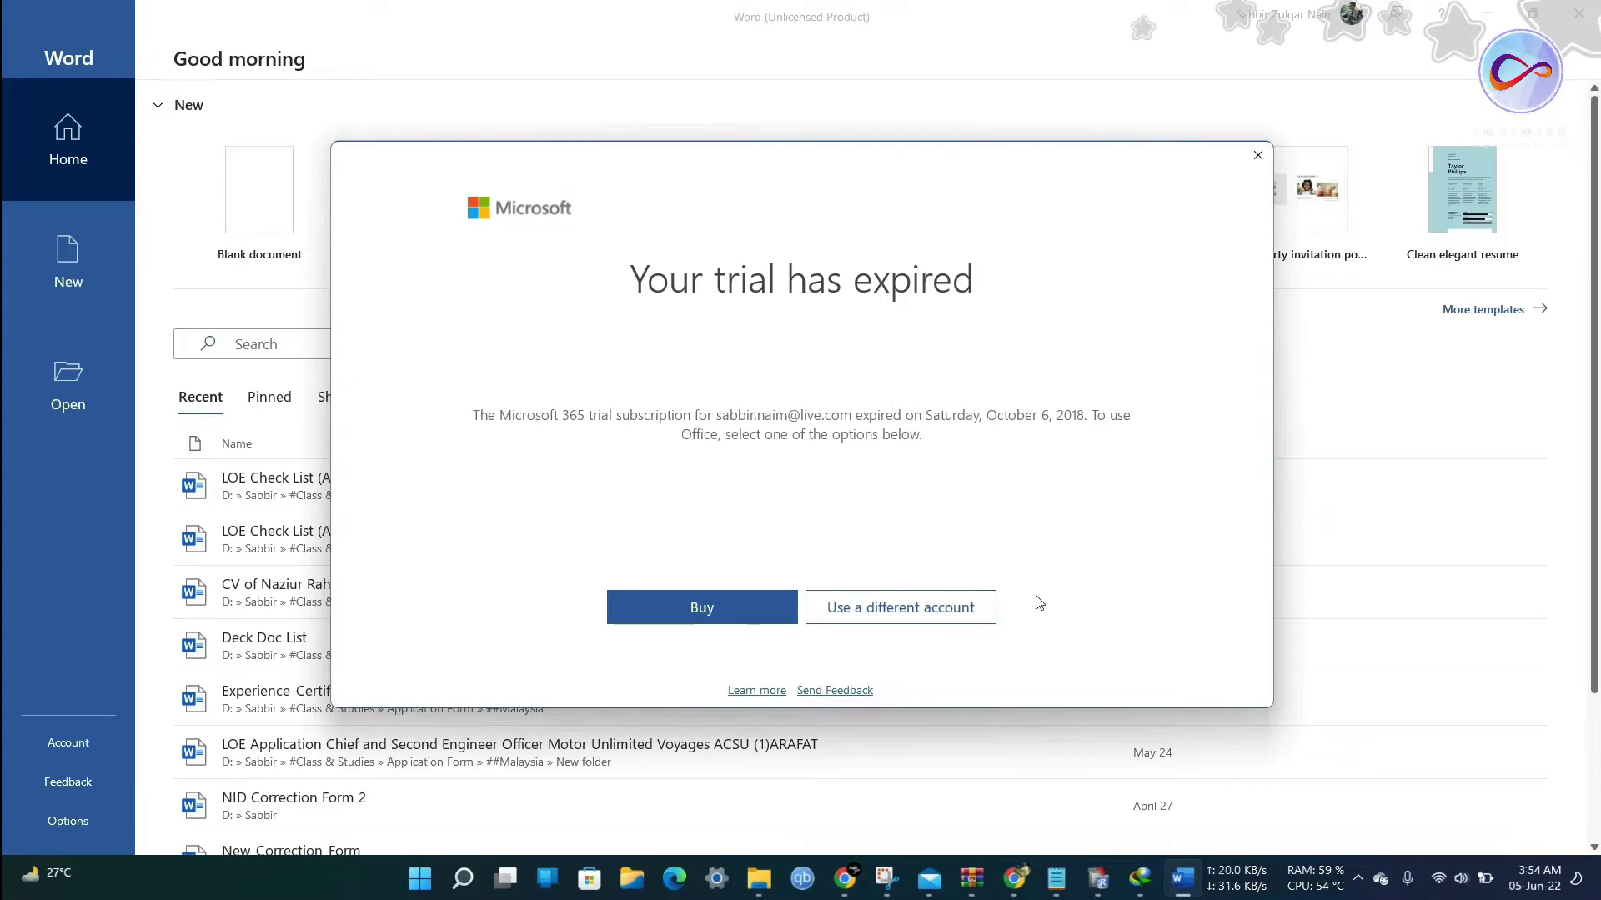
Sign Word in with the work account, declining device management and signing in to this app only.
{"action": "left_click", "coordinate": [922, 609]}
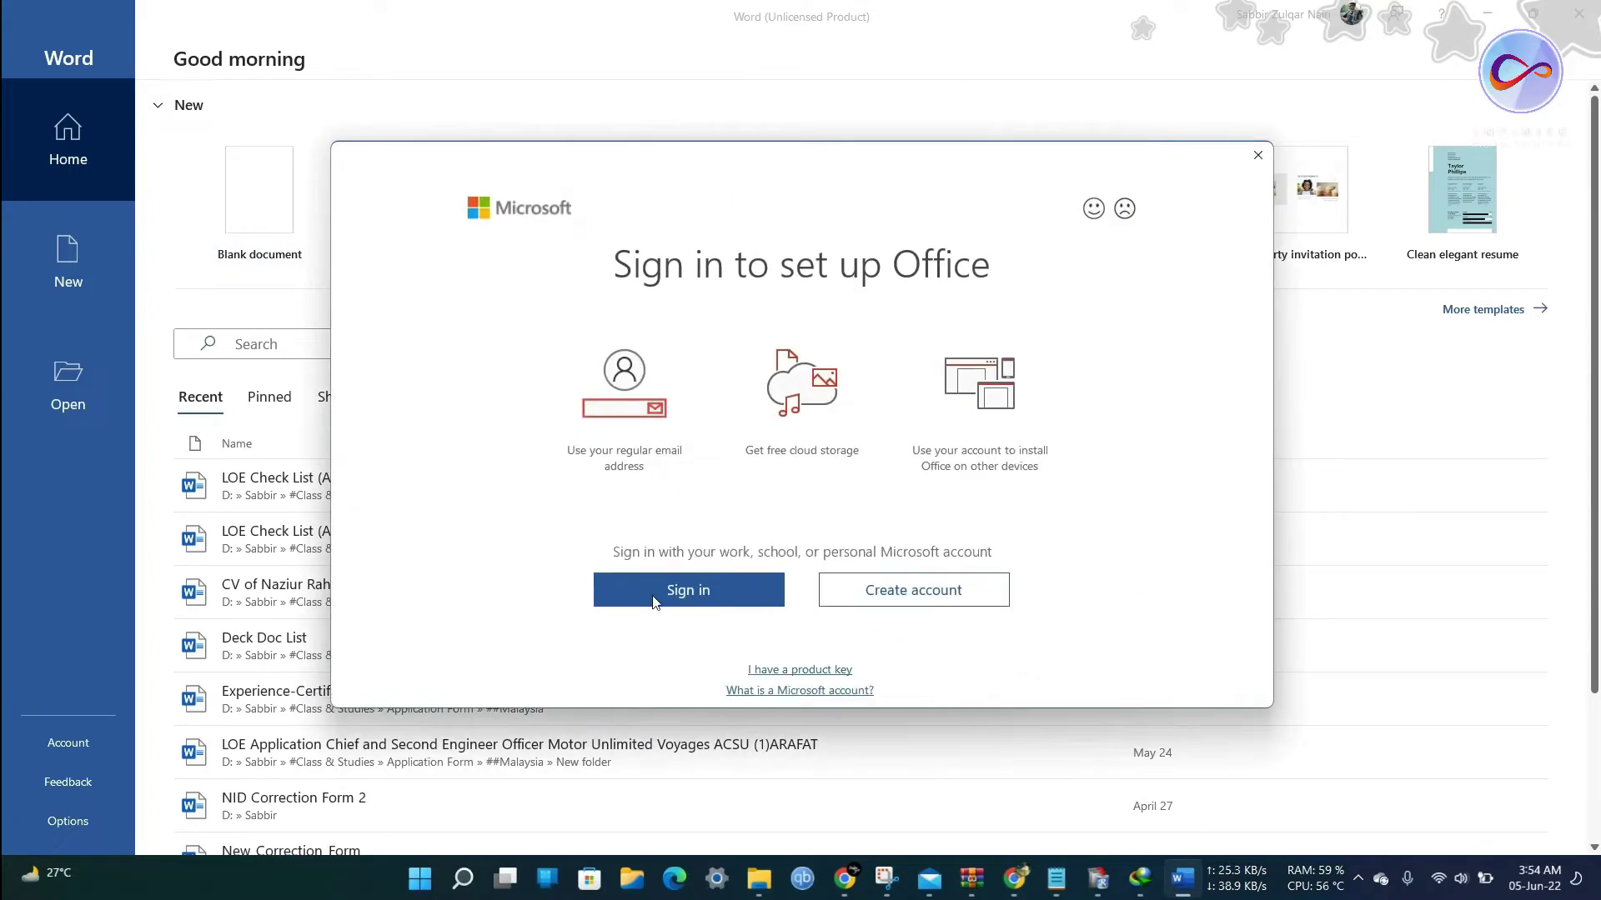
{"action": "left_click", "coordinate": [685, 591]}
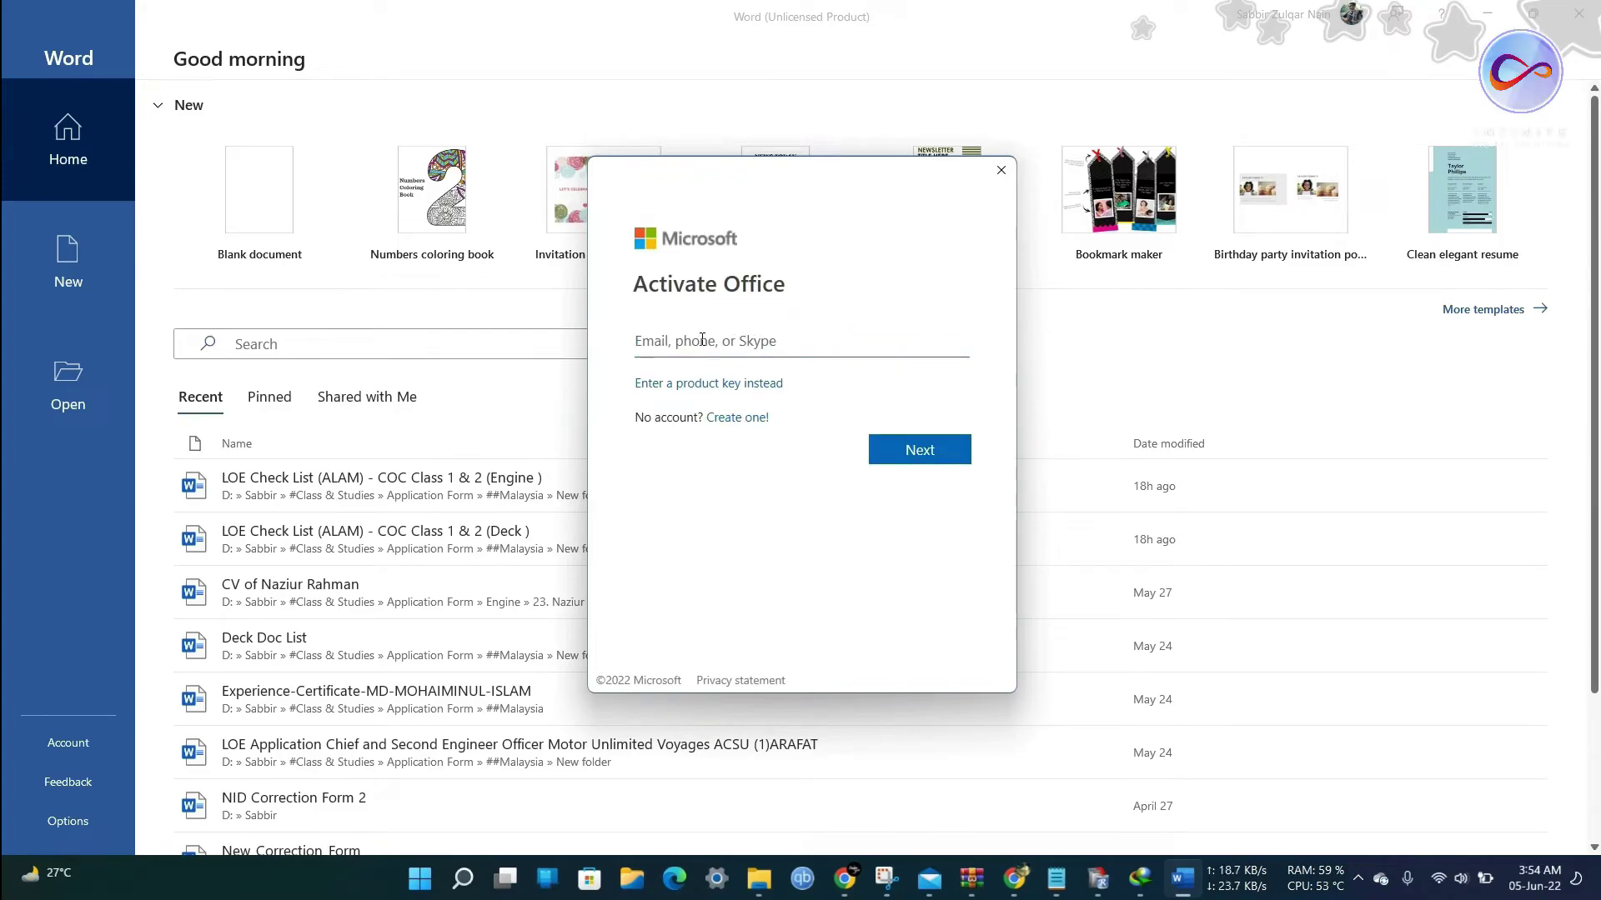
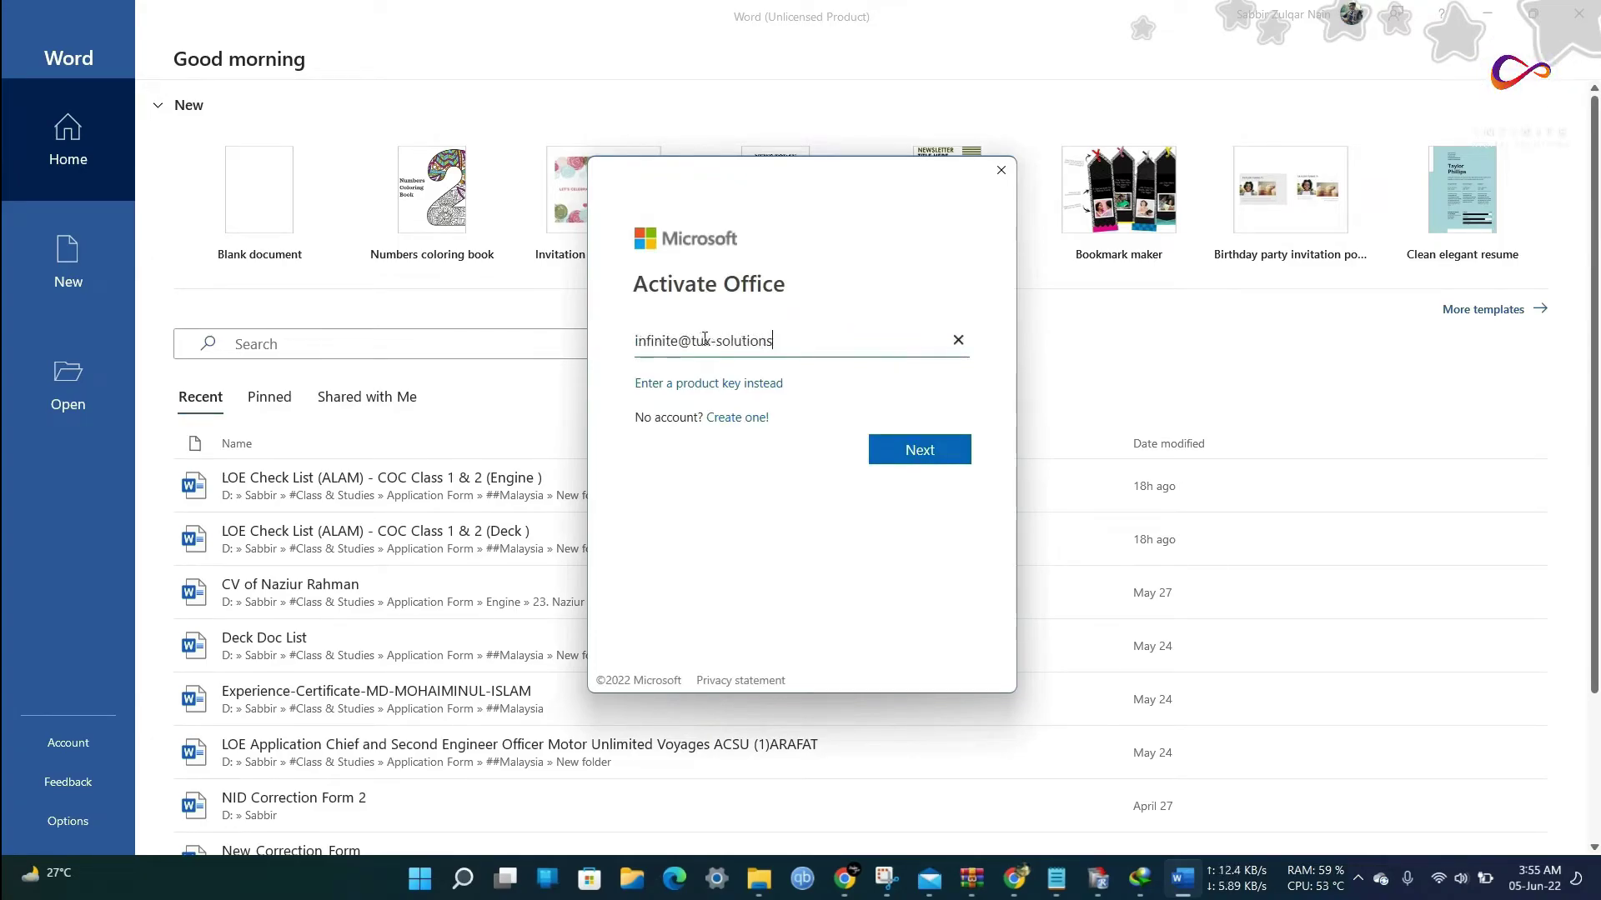
{"action": "left_click", "coordinate": [920, 455]}
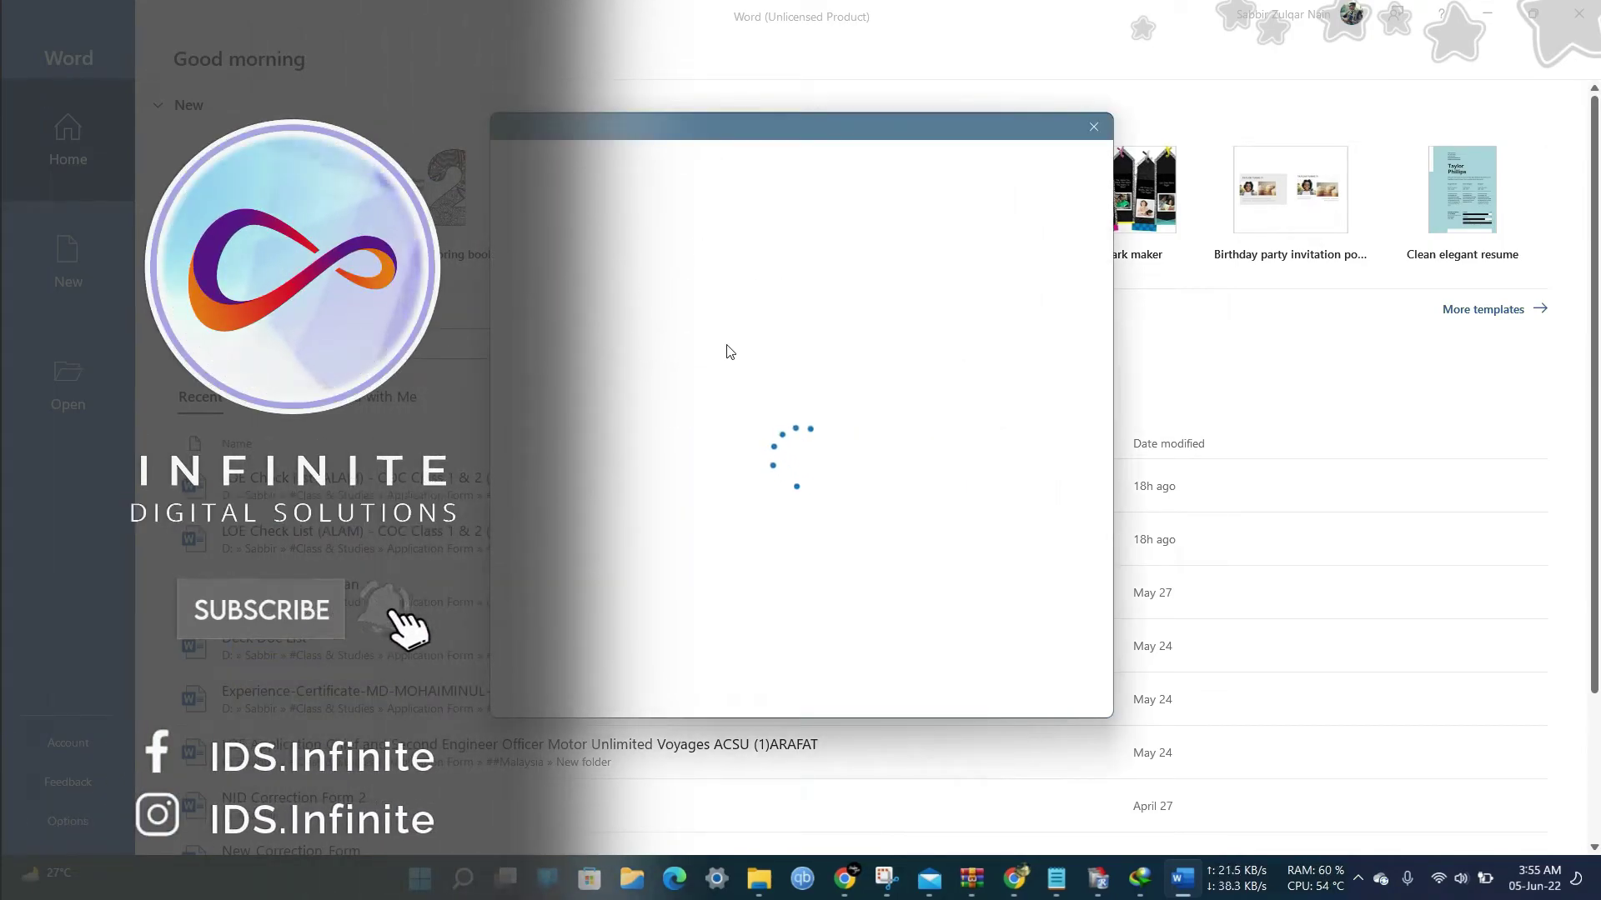
{"action": "left_click", "coordinate": [671, 316]}
{"action": "key", "text": "ctrl+v"}
{"action": "key", "text": "Return"}
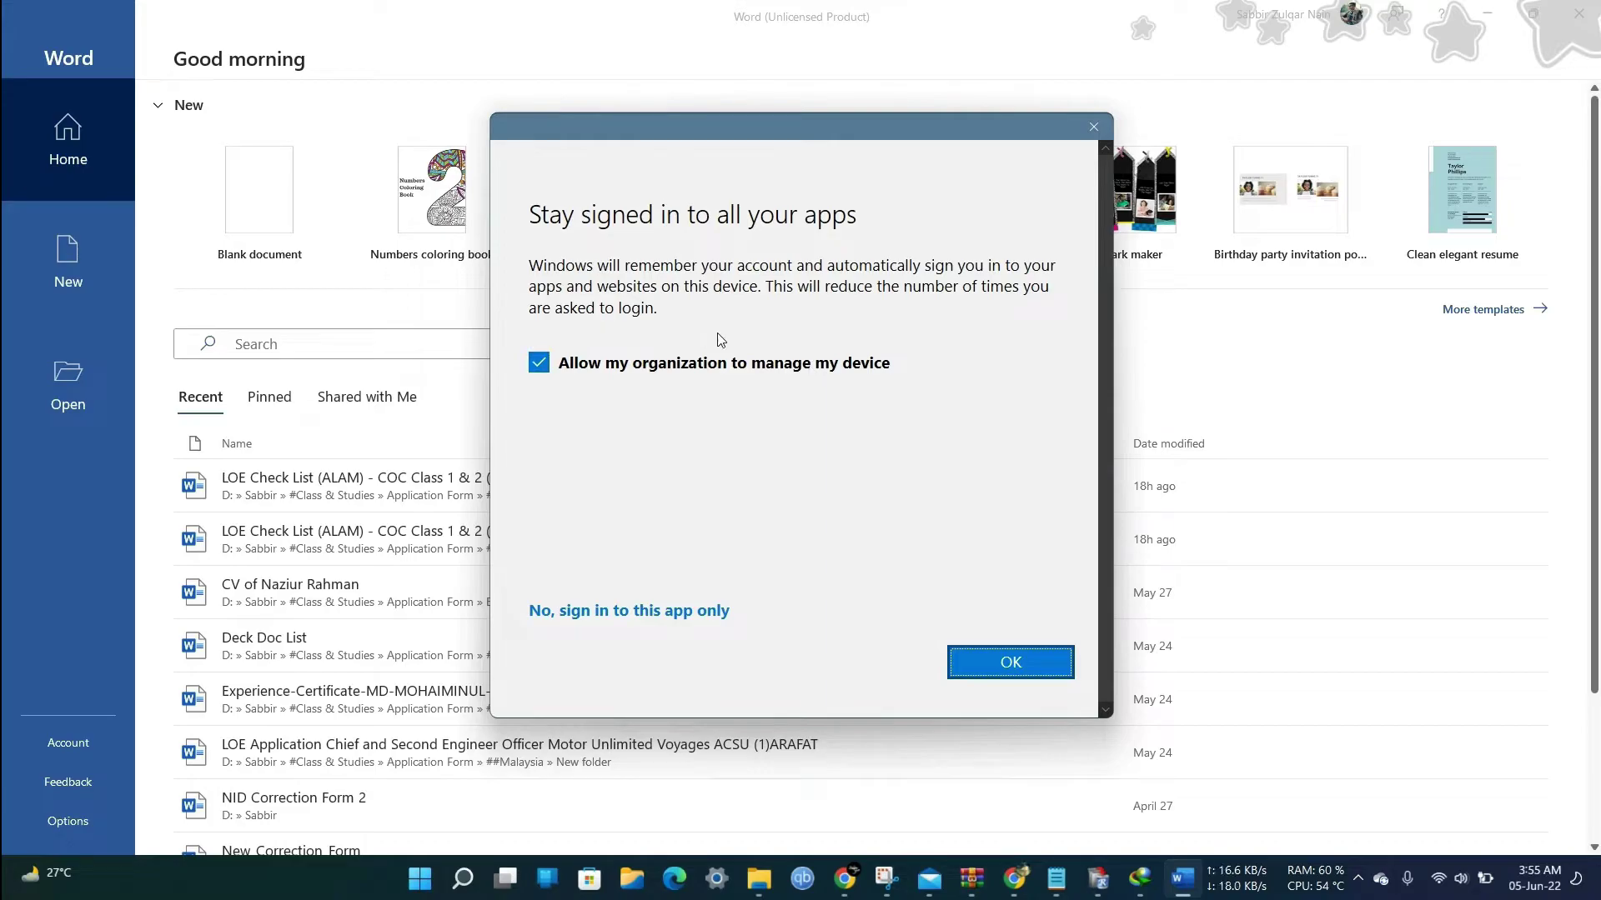
{"action": "left_click", "coordinate": [539, 364]}
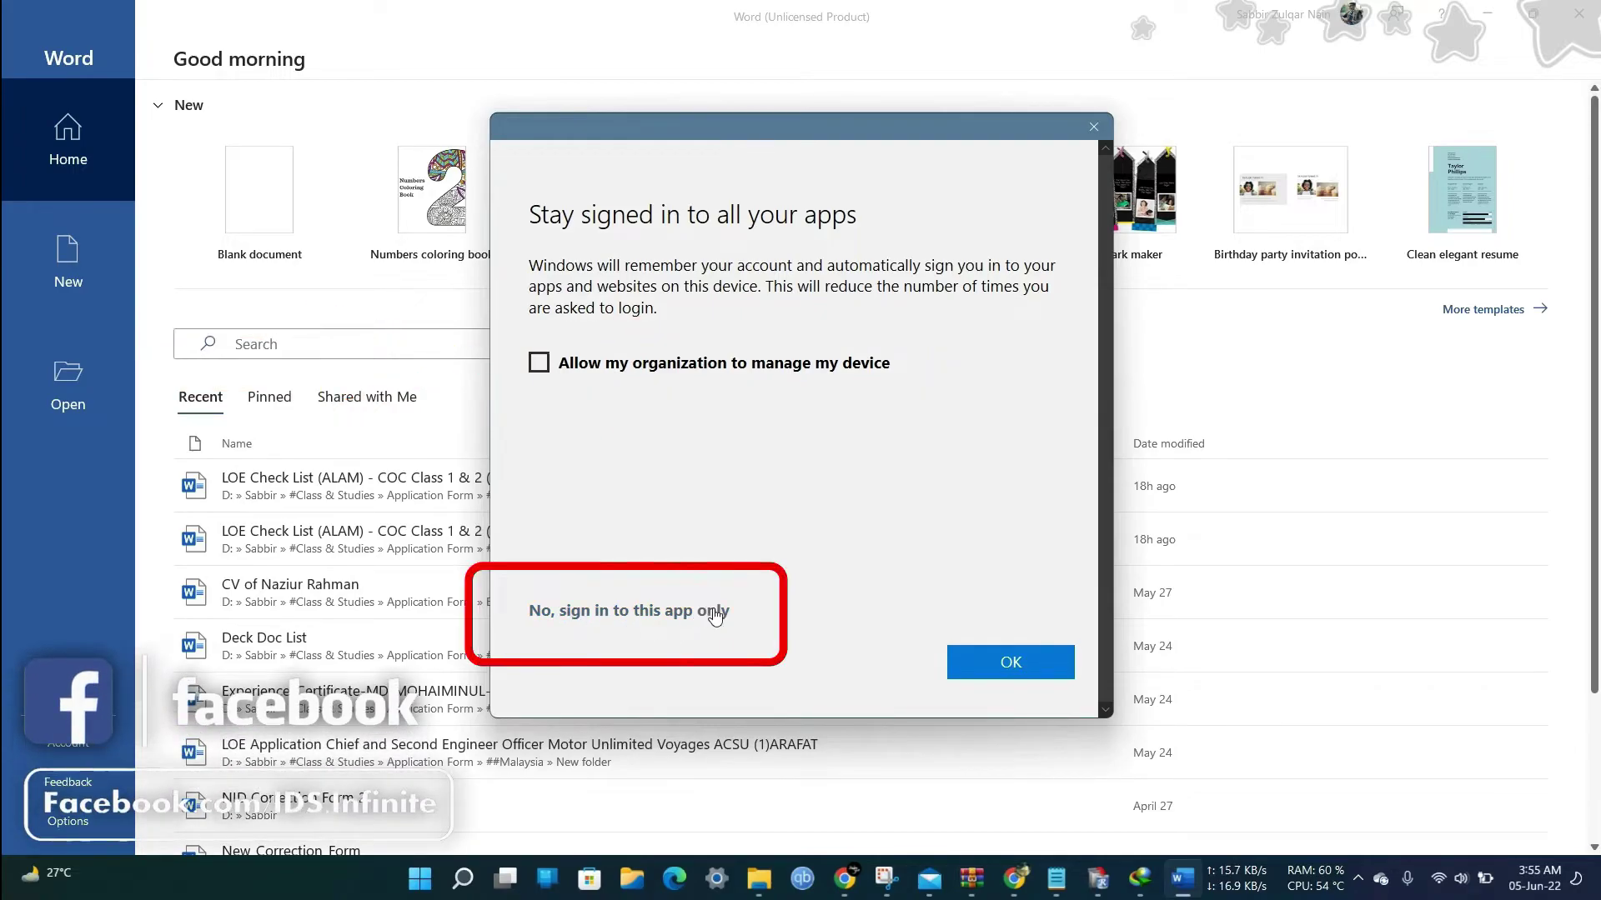
{"action": "left_click", "coordinate": [647, 611]}
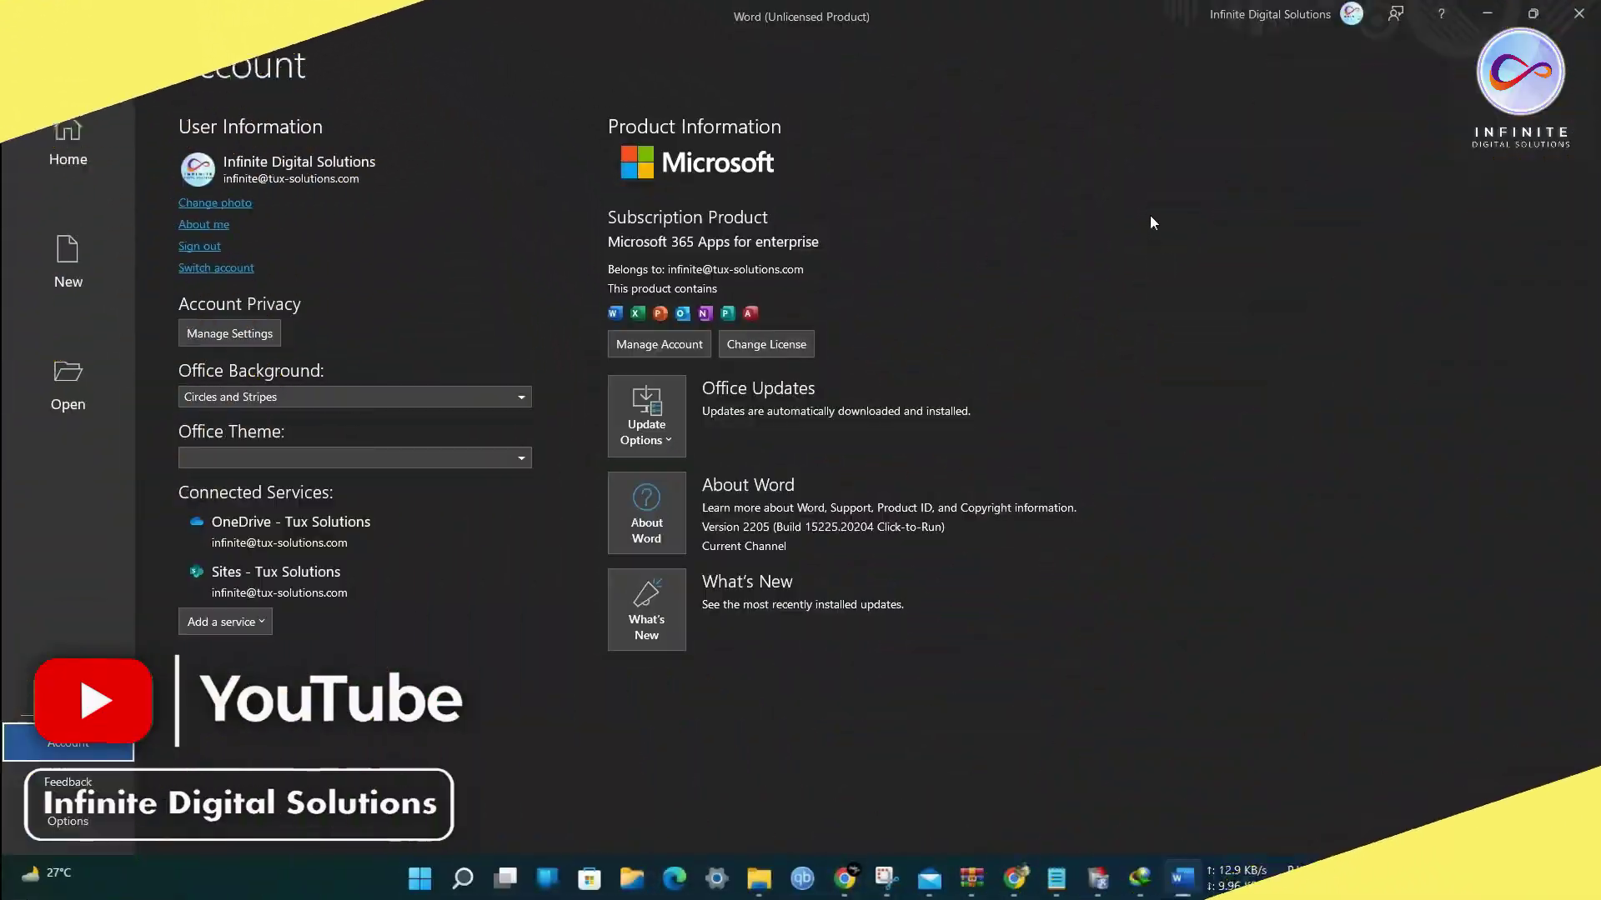
Open the title-bar account card showing the 'Sign in with a different account' option.
{"action": "left_click", "coordinate": [1299, 15]}
{"action": "left_click", "coordinate": [1236, 275]}
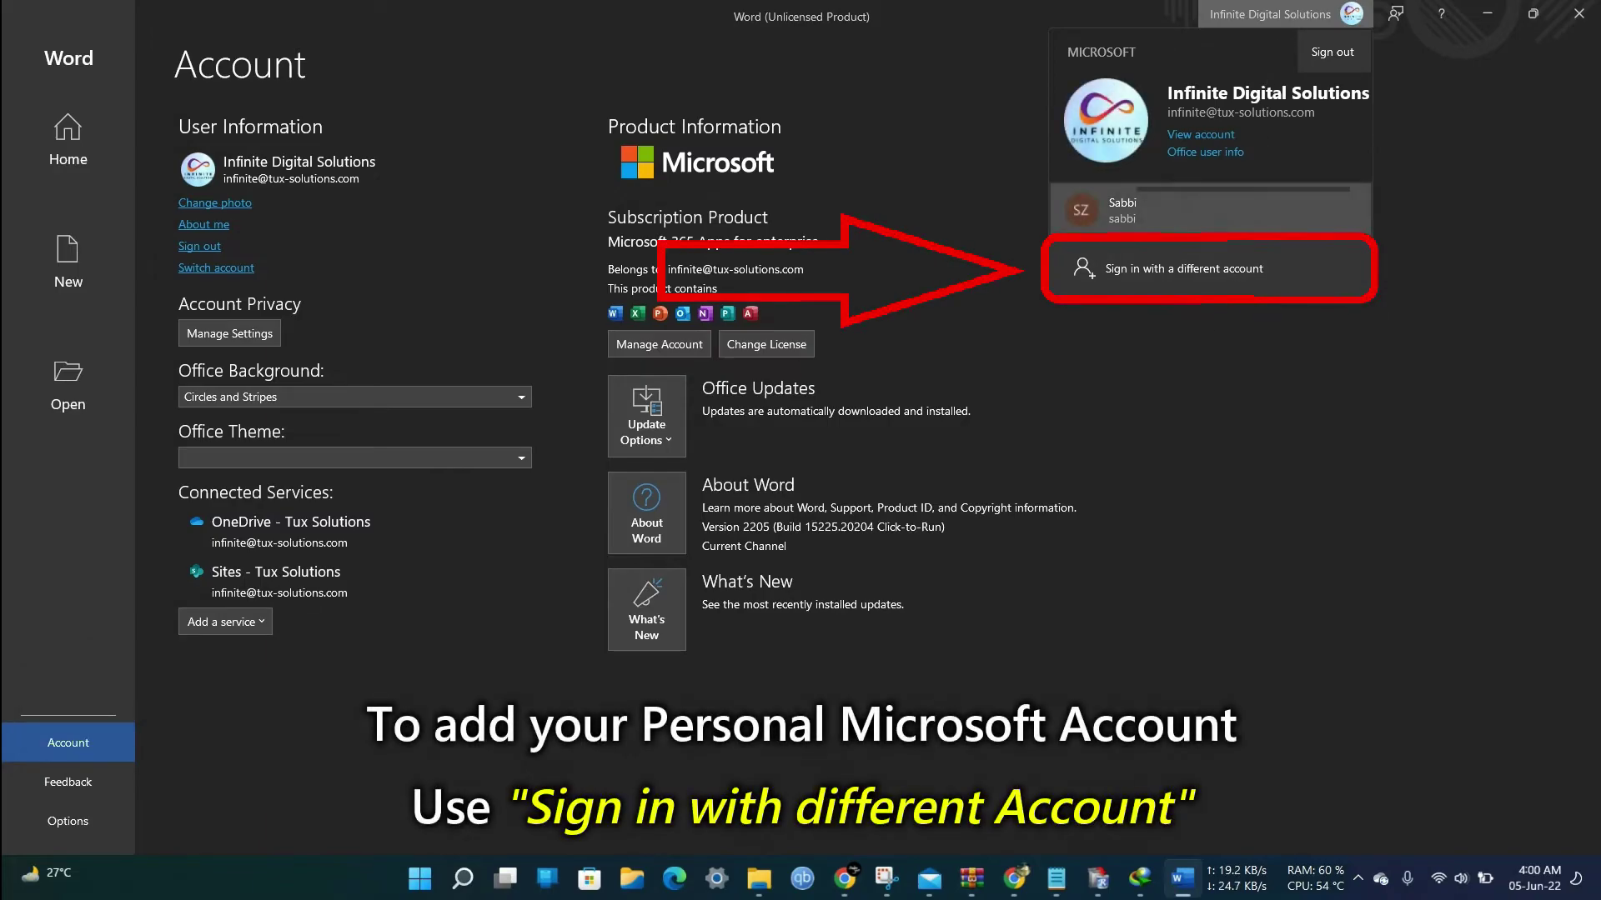